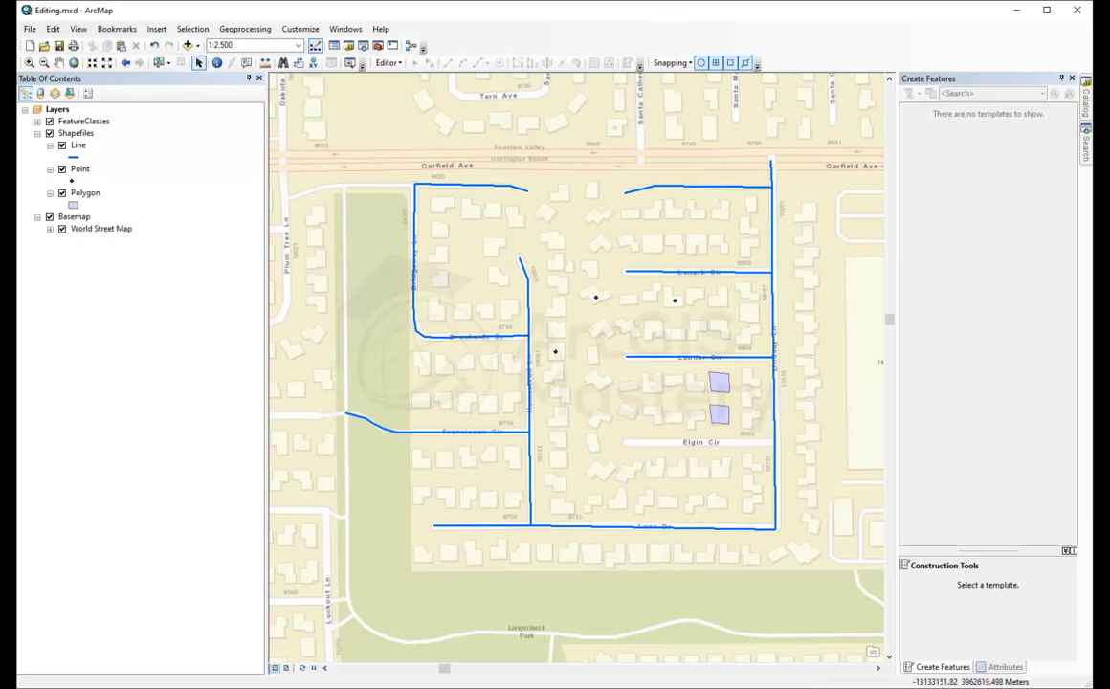
Step: In ArcCatalog, expand the Editing Data folder and bring up the options for Line.shp
left_click(360, 584)
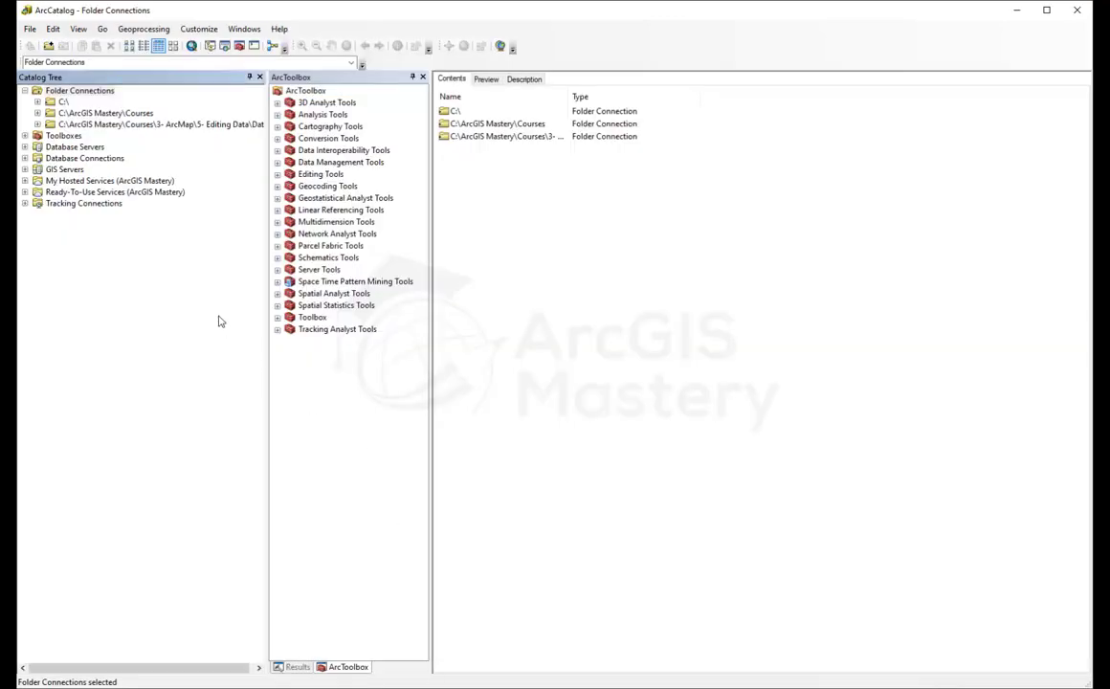
left_click(37, 125)
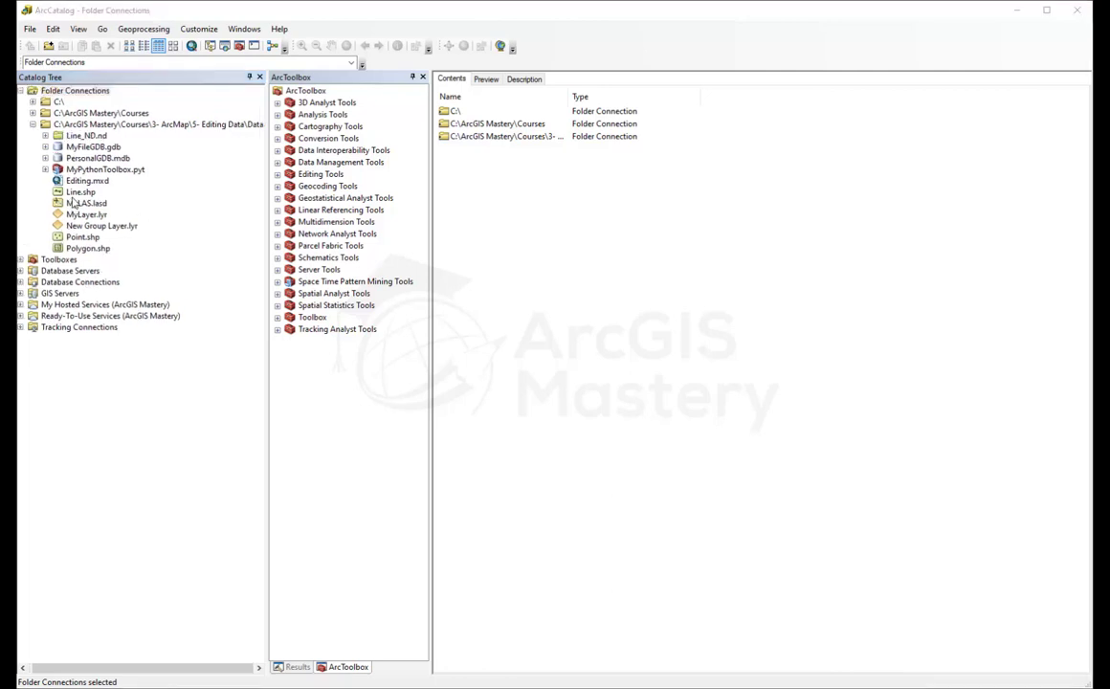
right_click(75, 192)
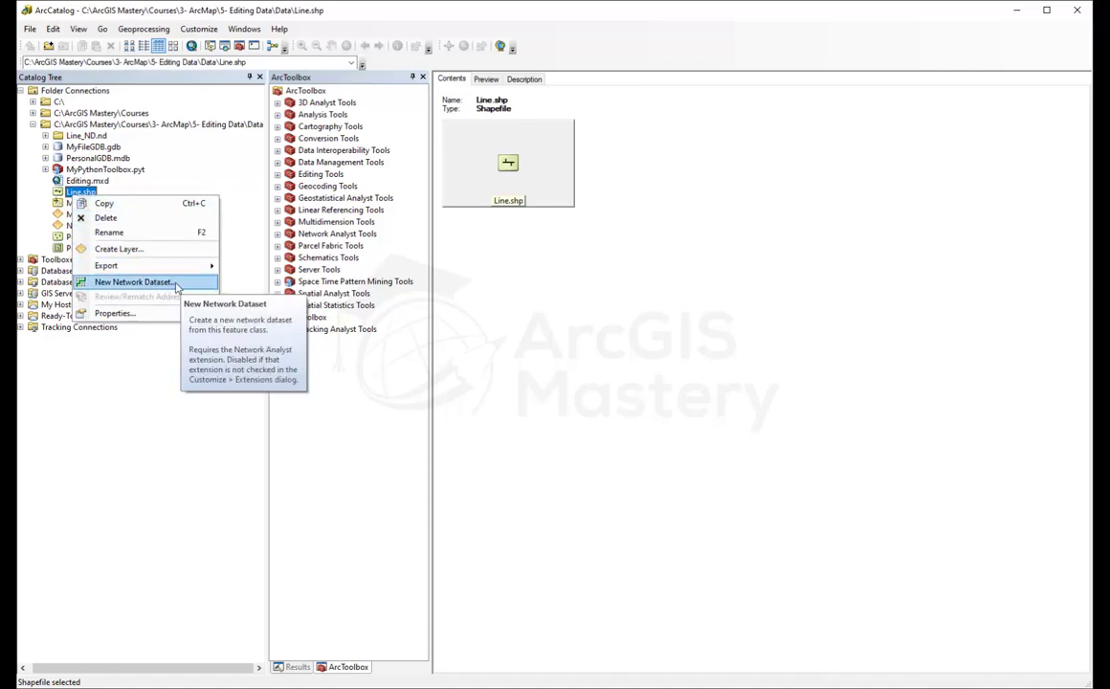
Step: Start a network dataset from Line.shp named 'Routing', keeping turn modelling set to Yes
left_click(165, 284)
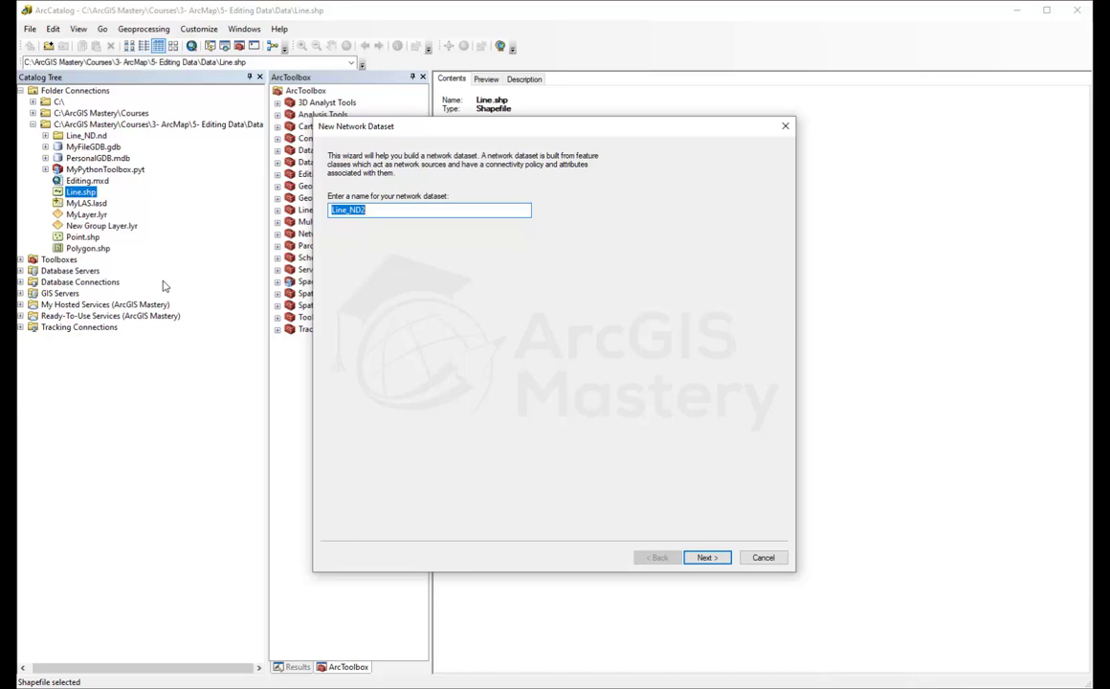
type("Routing")
left_click(707, 559)
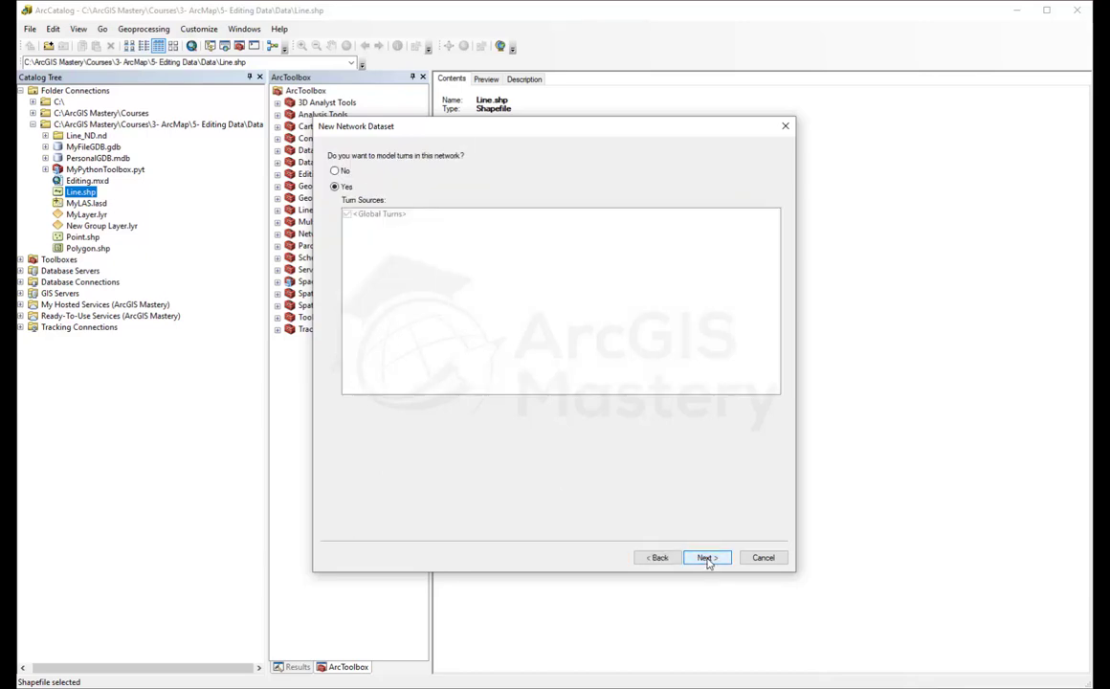
left_click(707, 558)
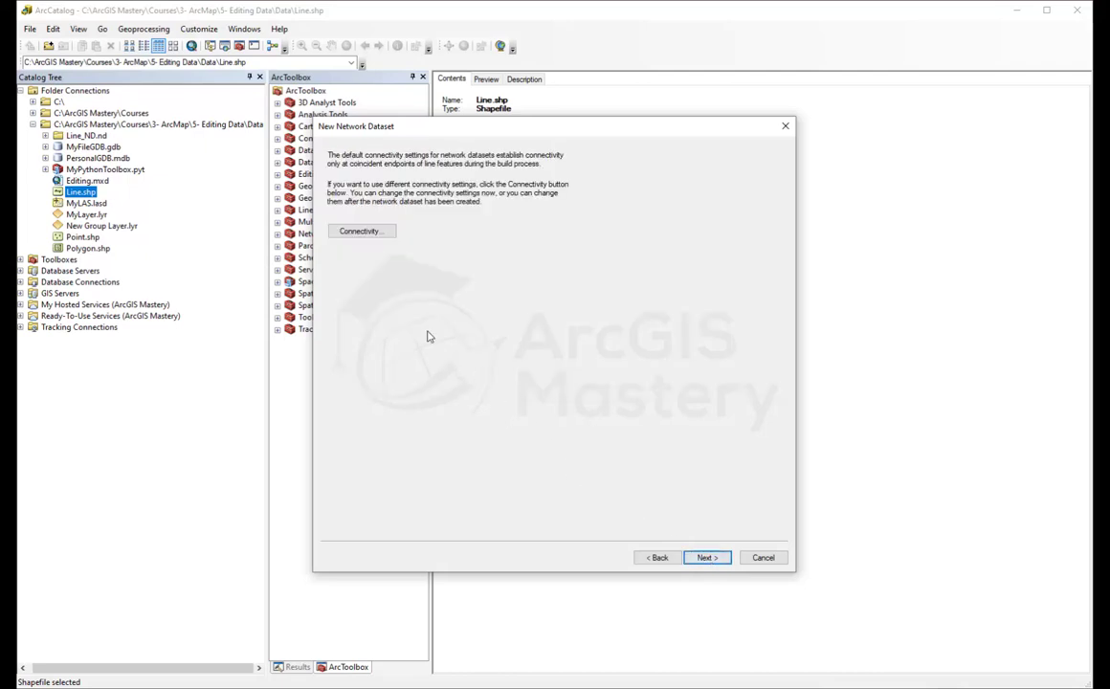
Step: Change the Line source's connectivity policy from End Point to Any Vertex
left_click(361, 233)
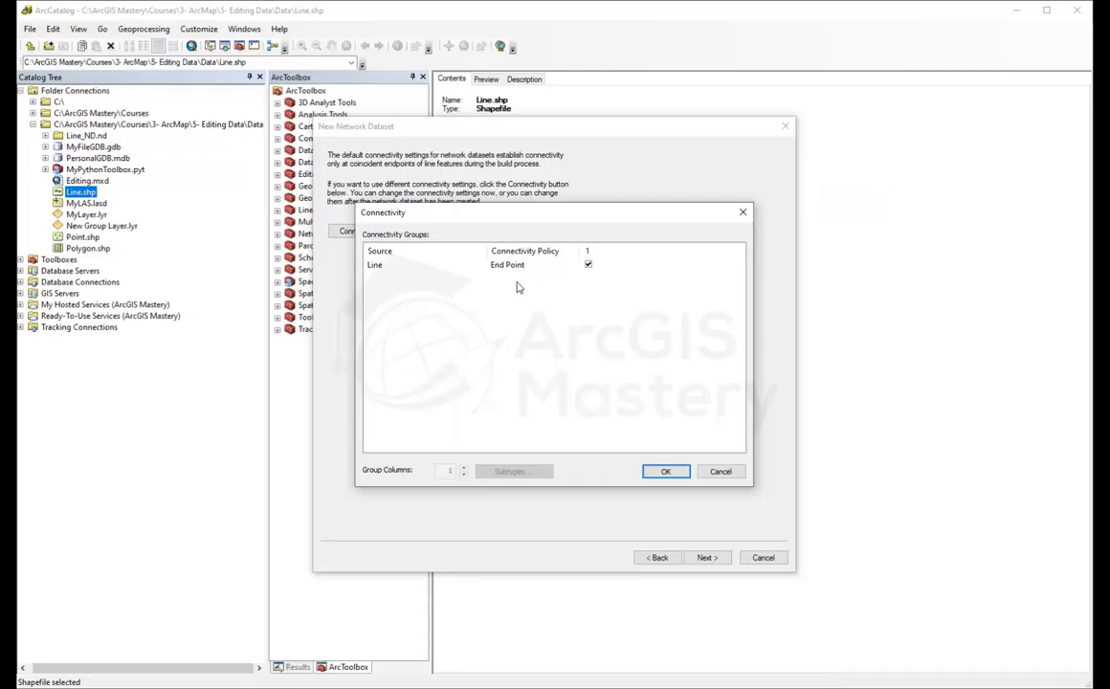
left_click(521, 266)
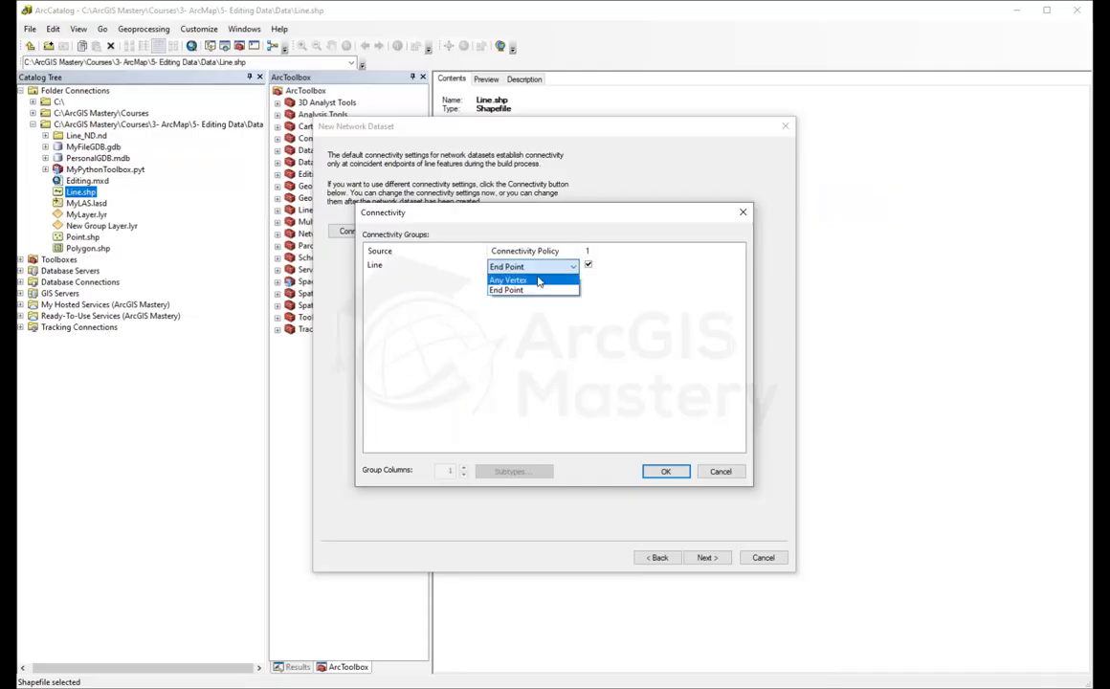
left_click(538, 280)
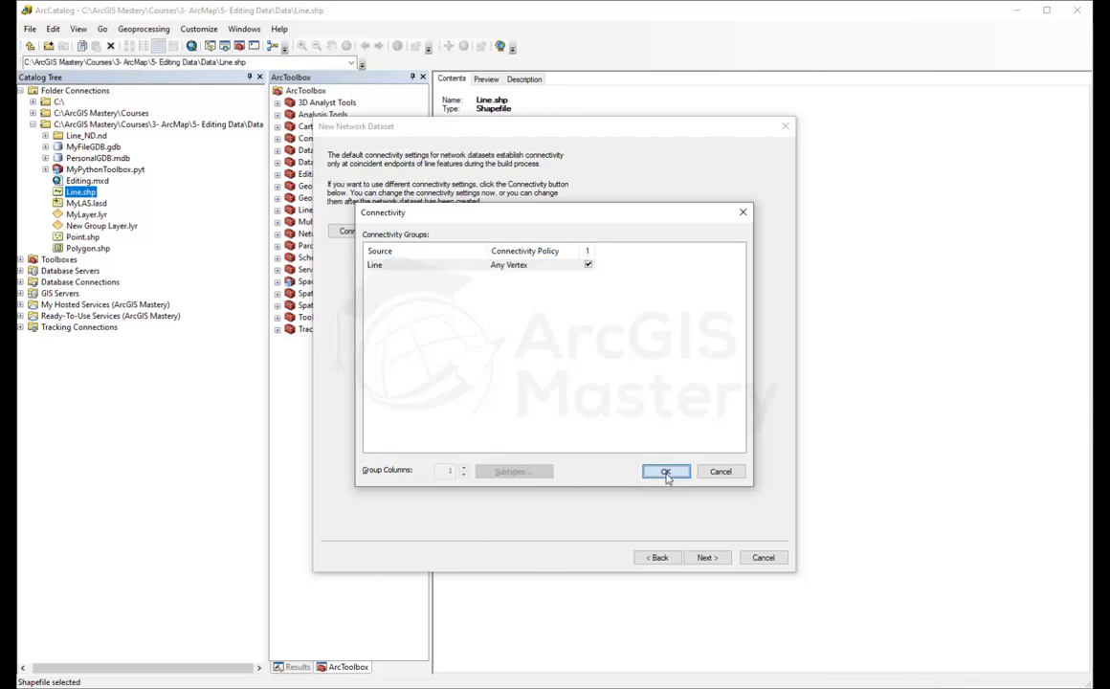
left_click(666, 472)
Step: Finish the Routing dataset with no elevation model, default attributes and travel modes, and no driving directions
left_click(703, 556)
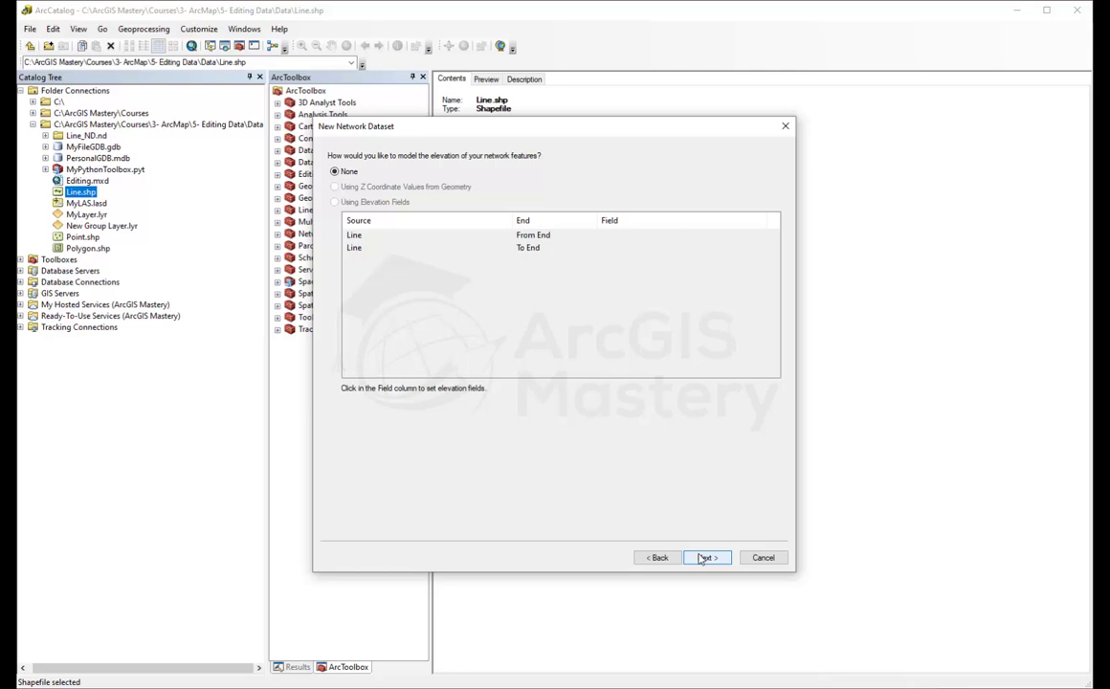
left_click(707, 557)
left_click(706, 557)
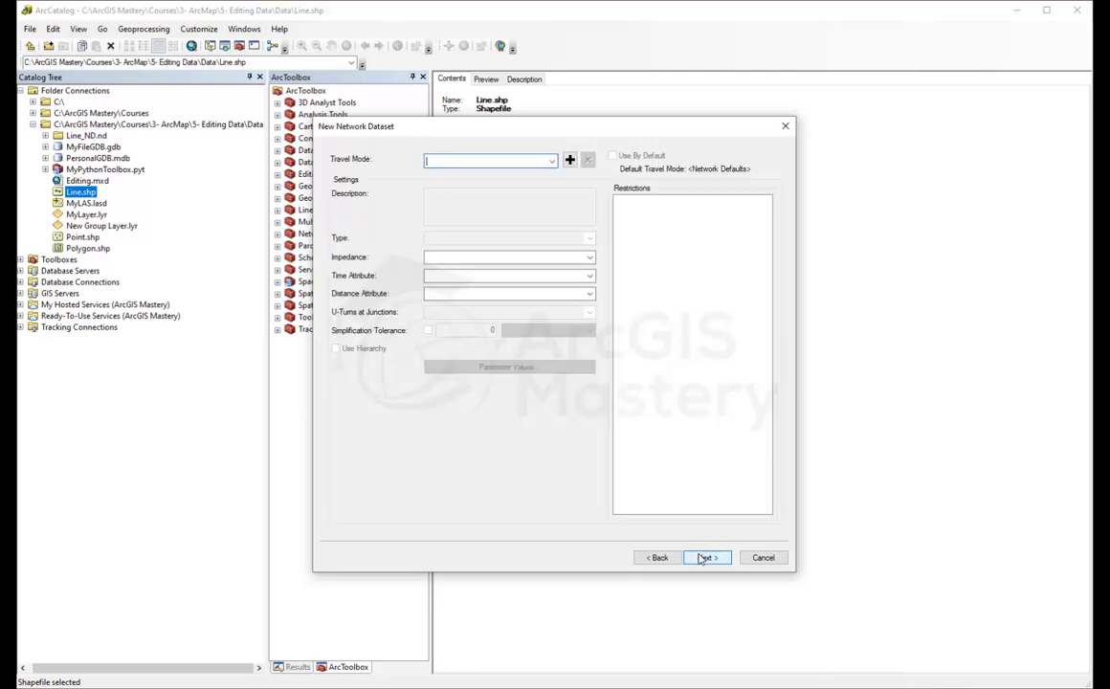
left_click(703, 556)
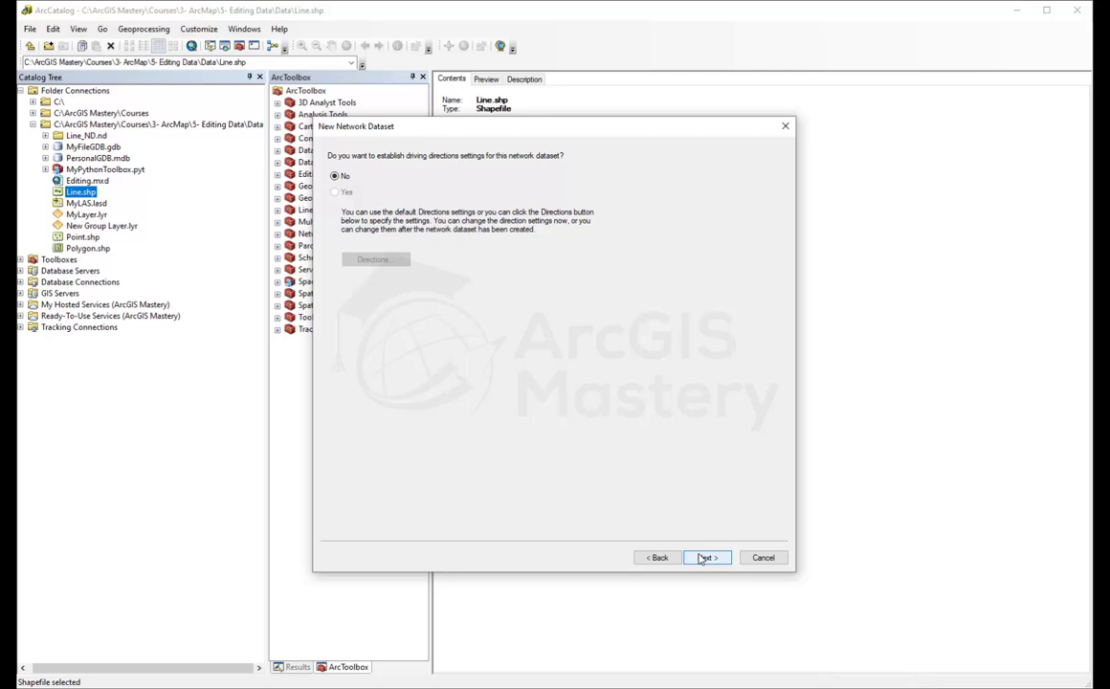
left_click(703, 558)
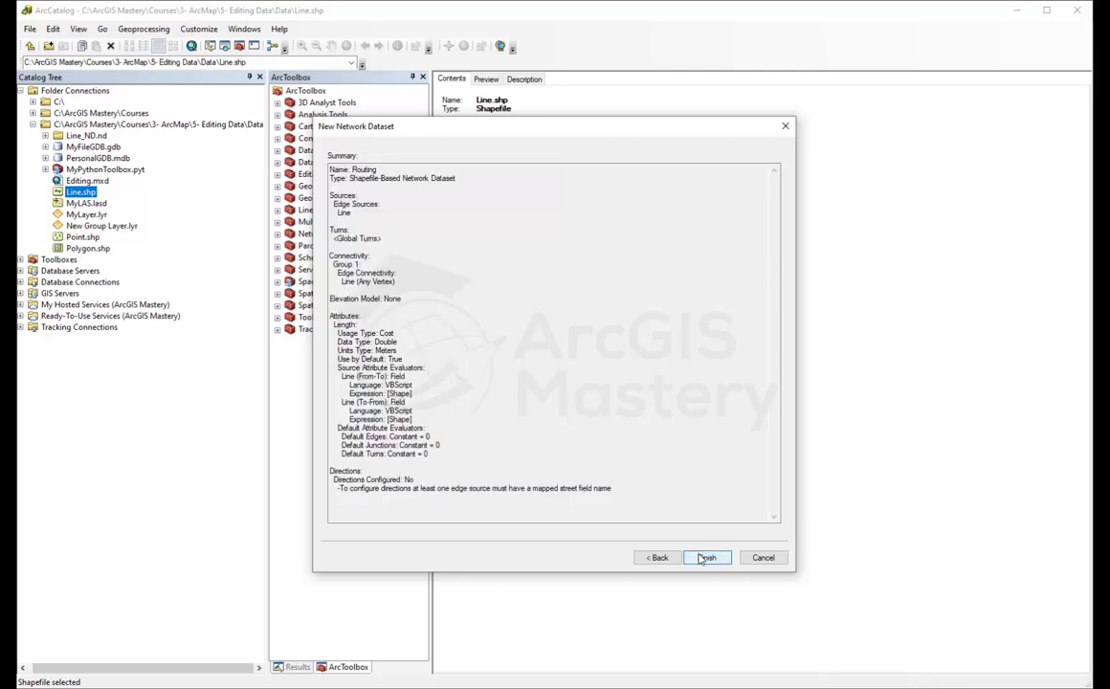
left_click(705, 558)
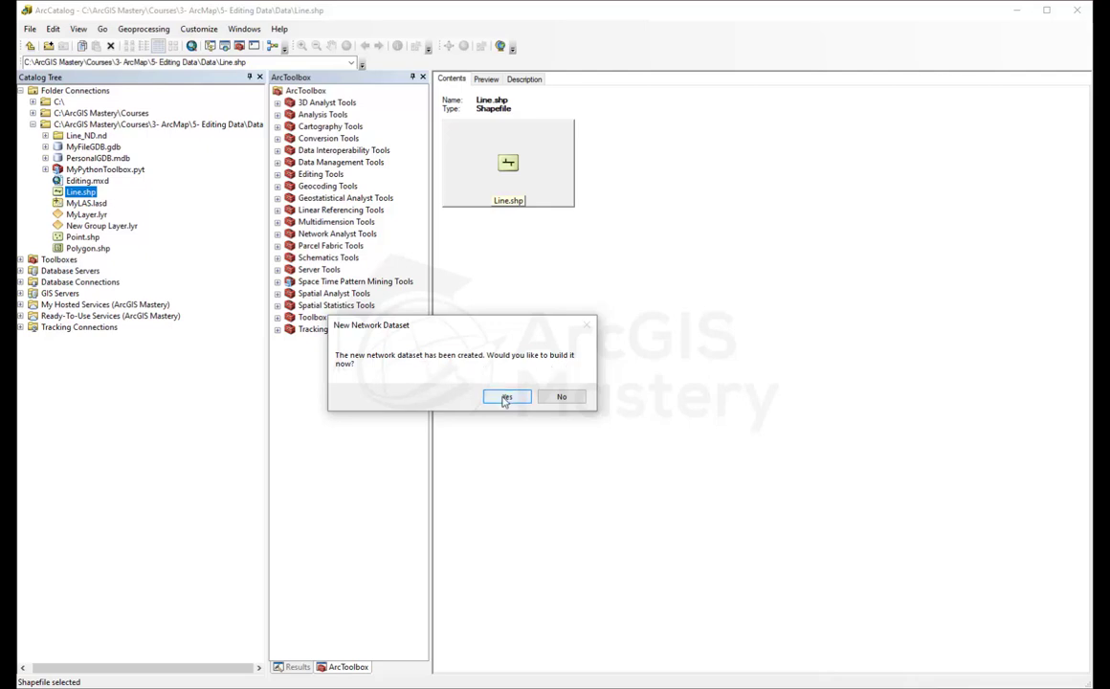
Step: Build the Routing network, then preview Routing.nd and Routing_Junctions.shp in the Catalog Tree
left_click(505, 397)
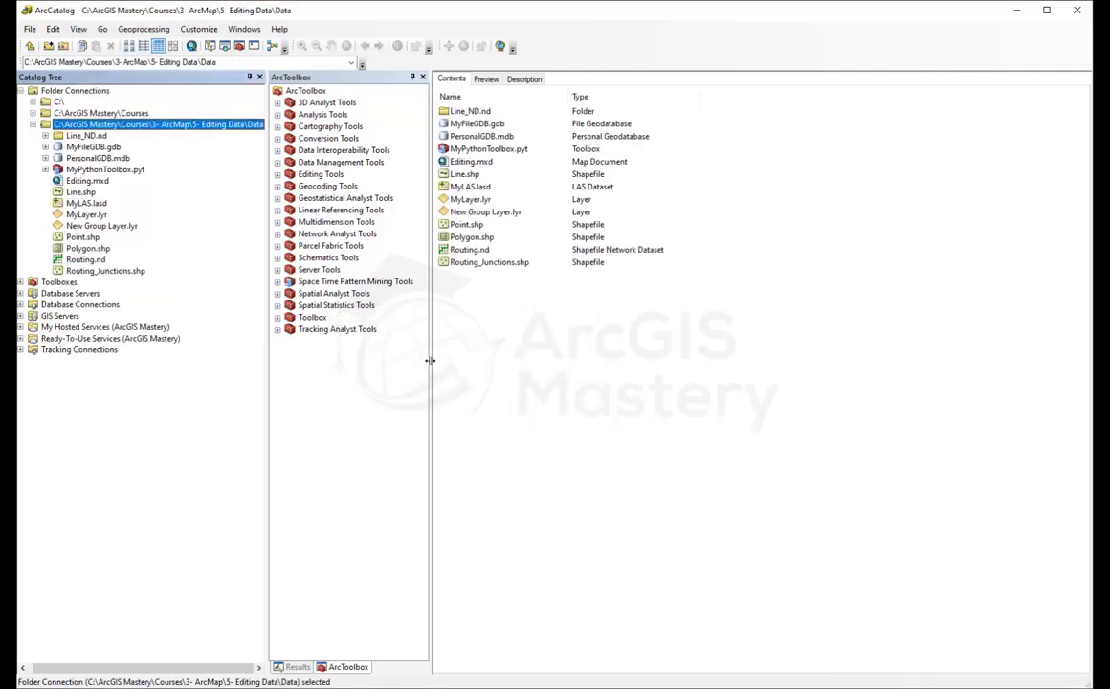
left_click(84, 260)
key("Down")
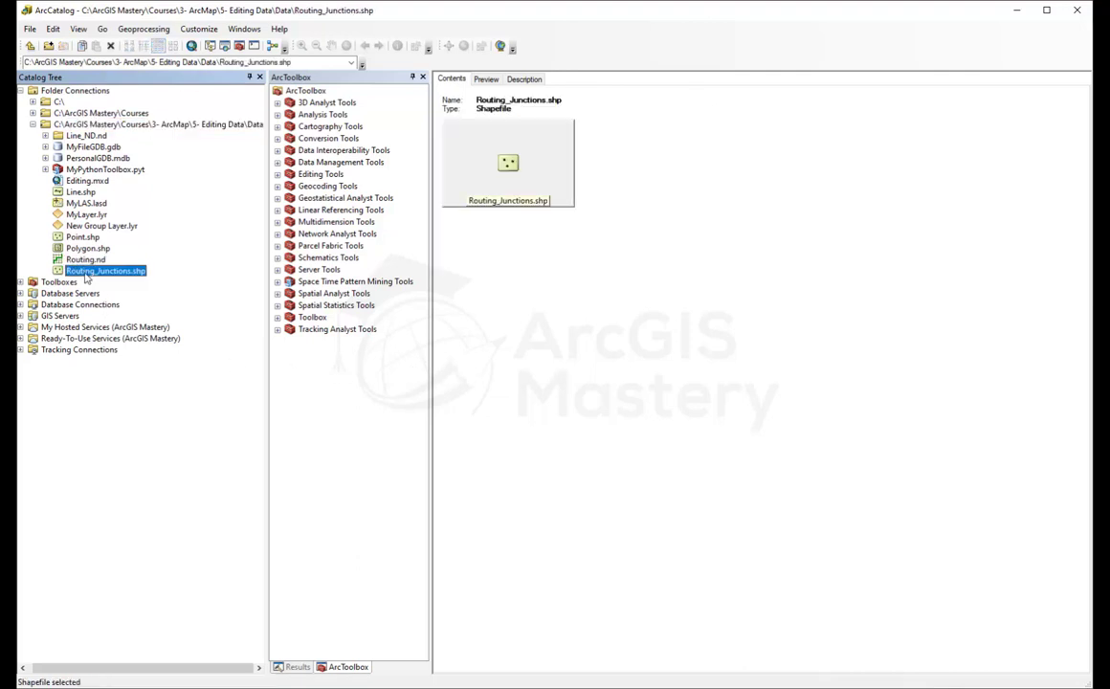
left_click(84, 261)
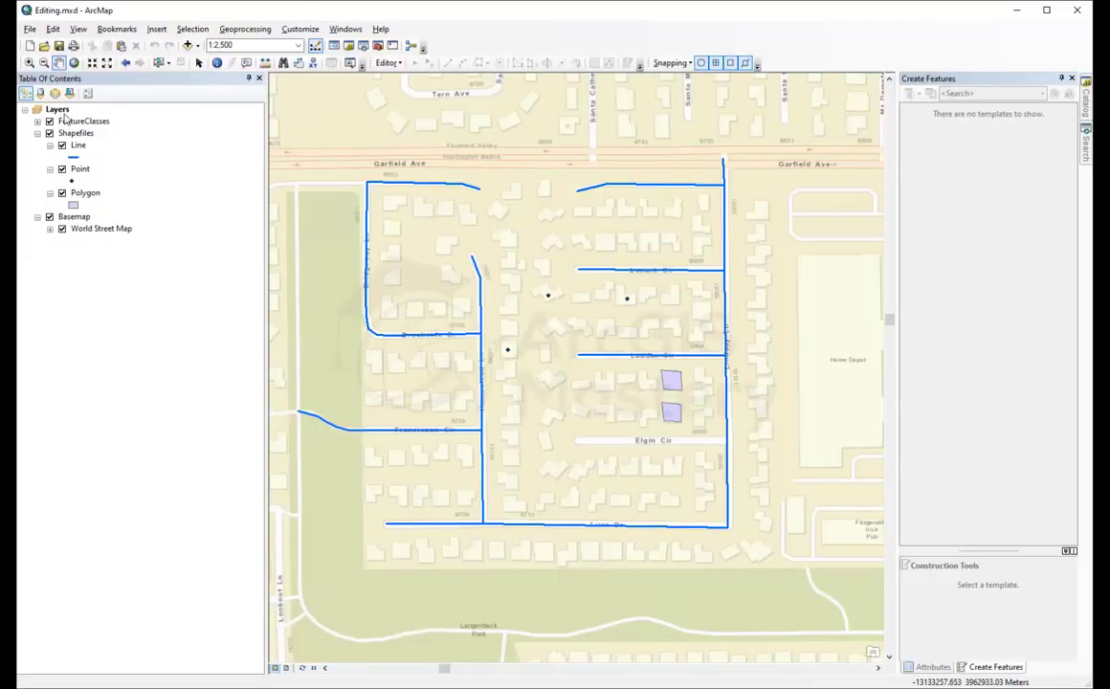
Step: Add Routing.nd to the map together with its Line and Routing_Junctions feature classes
right_click(61, 111)
left_click(93, 115)
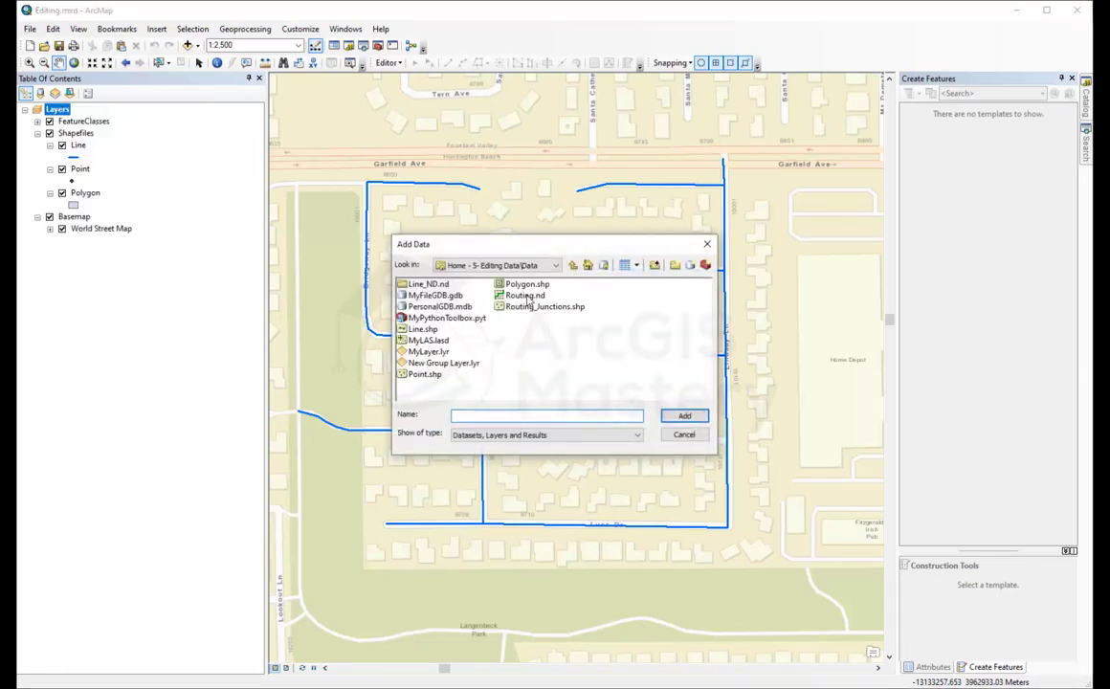
double_click(525, 294)
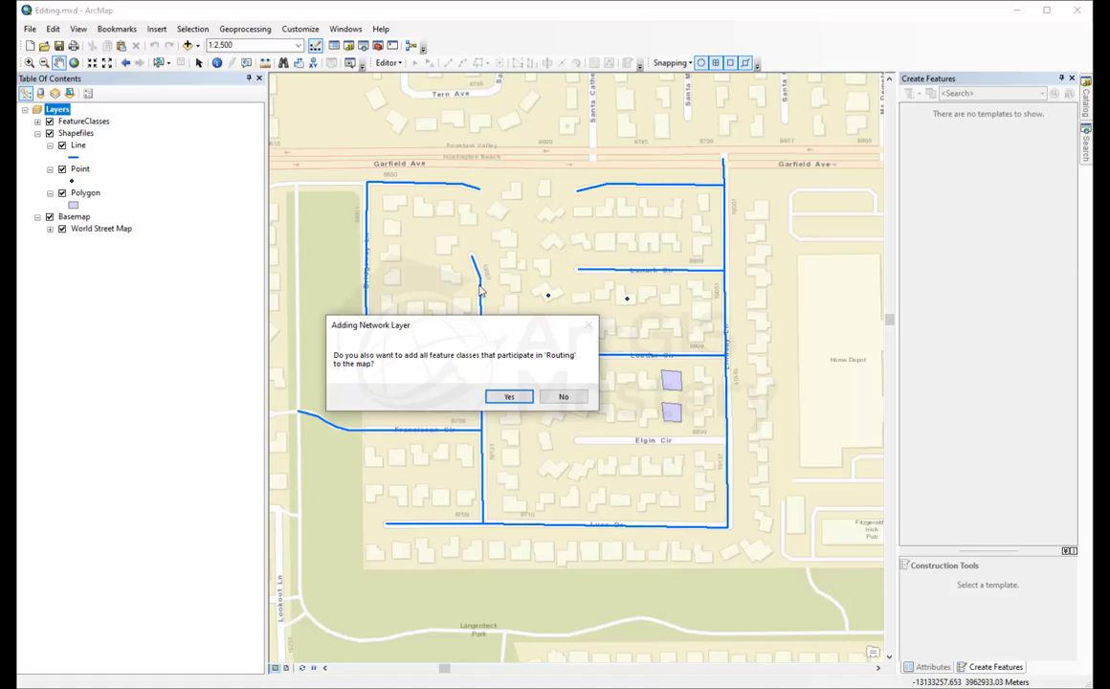
left_click(508, 397)
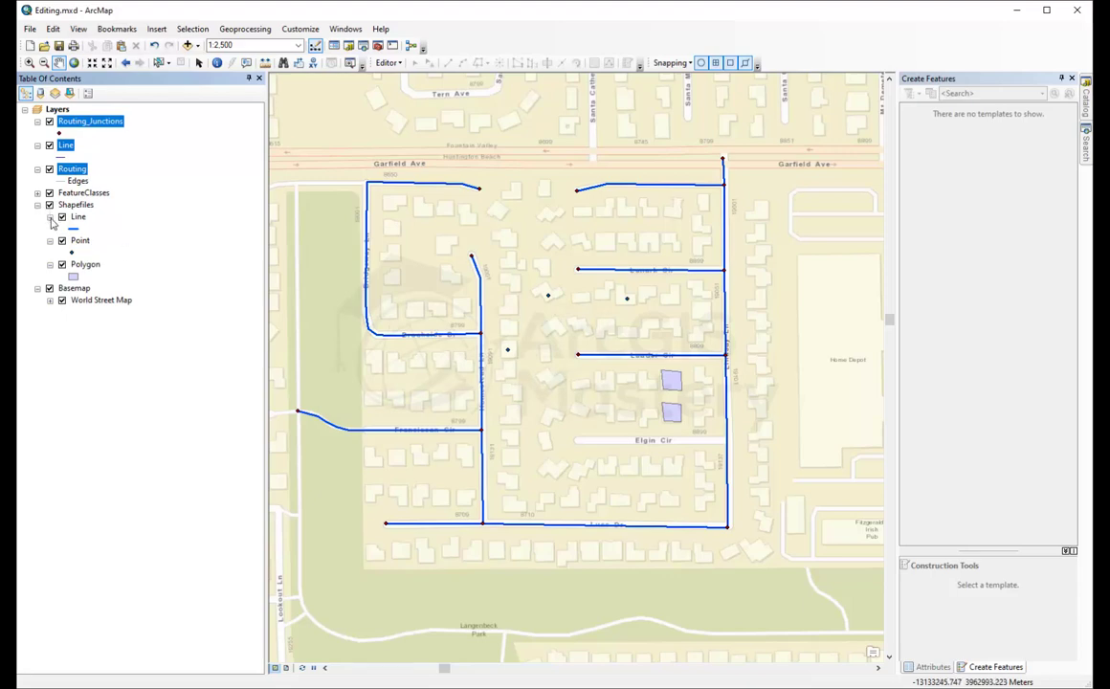
Step: Collapse and hide the original Line shapefile layer, then select the network's Line layer symbol
left_click(49, 216)
left_click(63, 217)
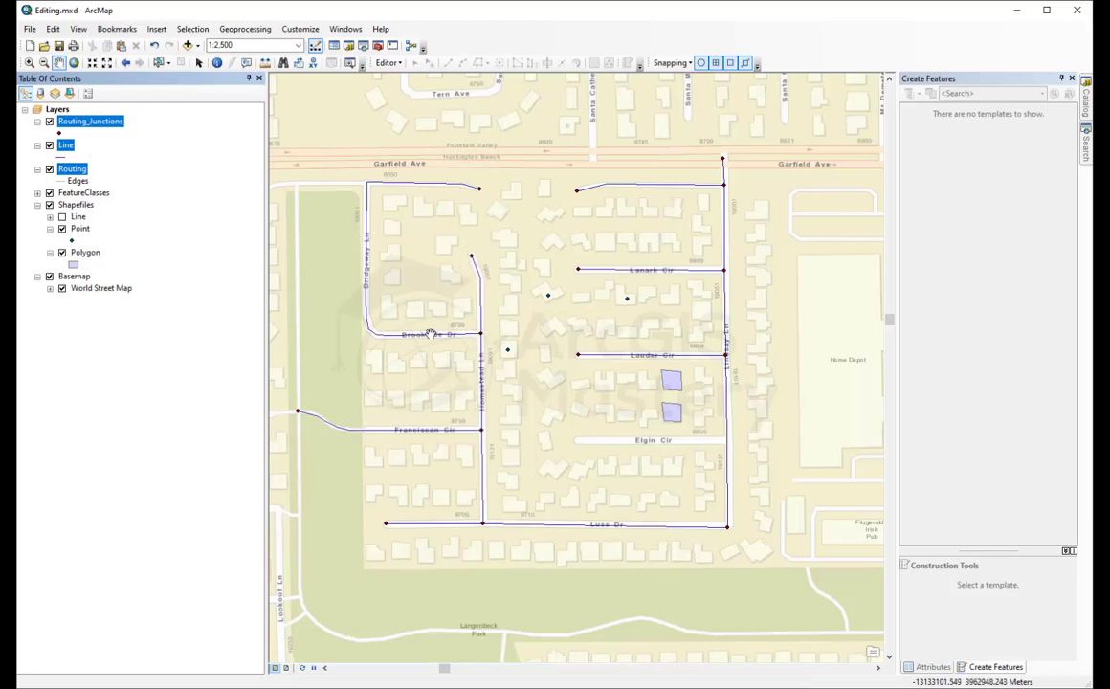
left_click(80, 148)
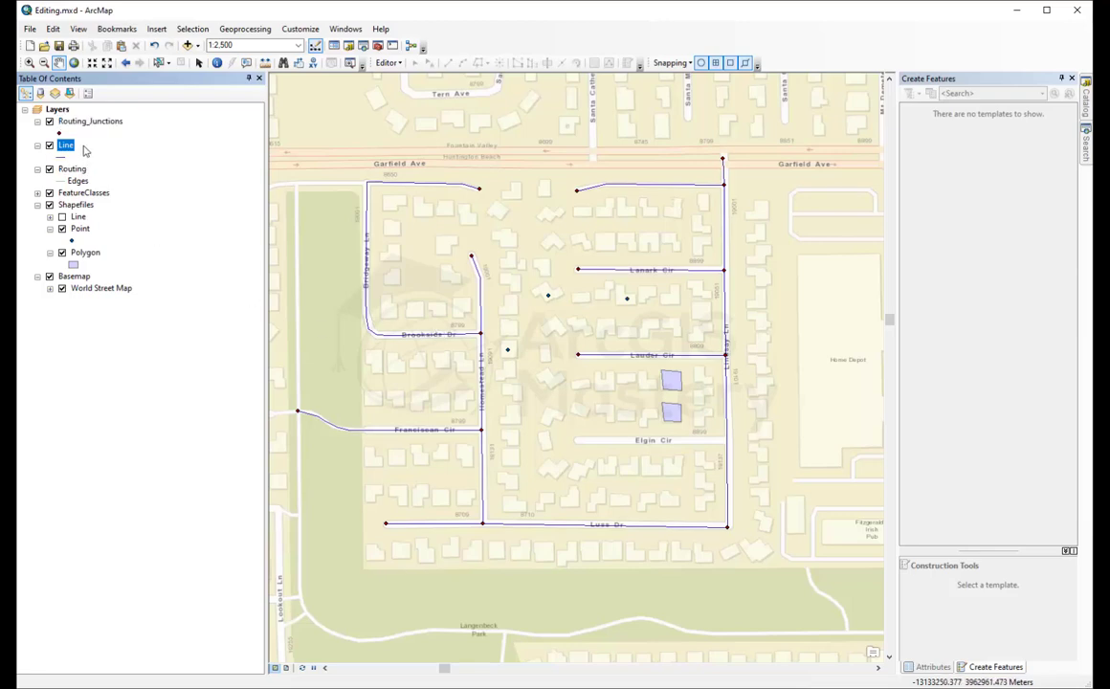
mouse_move(79, 148)
left_mouse_down()
mouse_move(61, 126)
mouse_move(63, 163)
left_mouse_up()
Step: Give the network's Line layer the Expressway line symbol
left_click(69, 155)
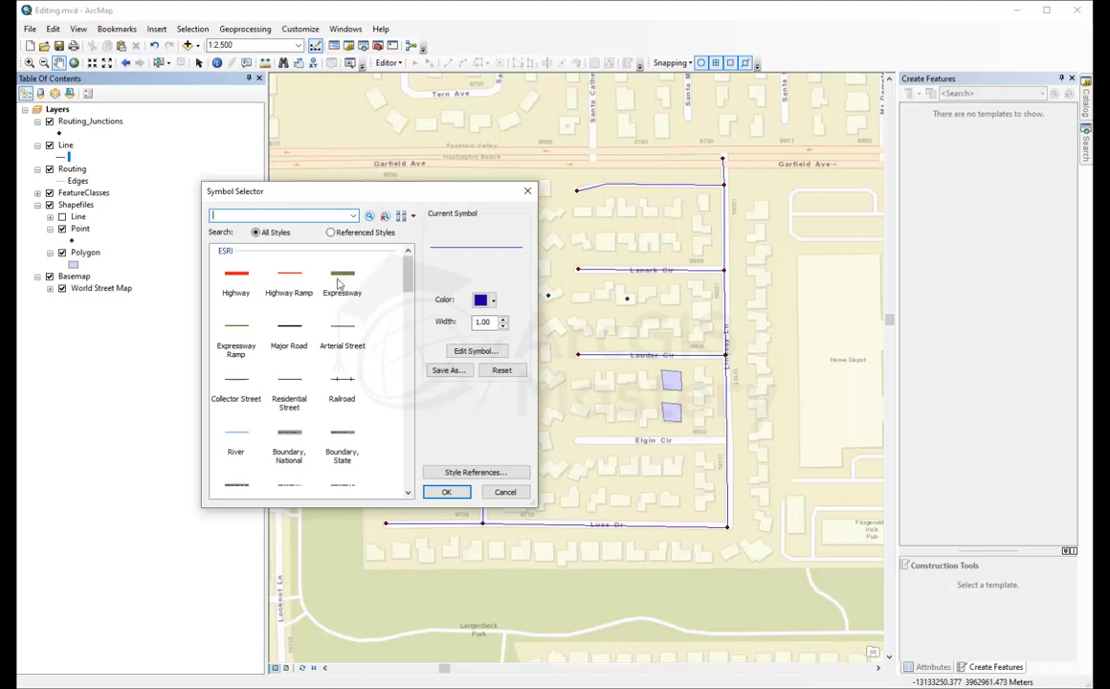
left_click(339, 278)
left_click(446, 492)
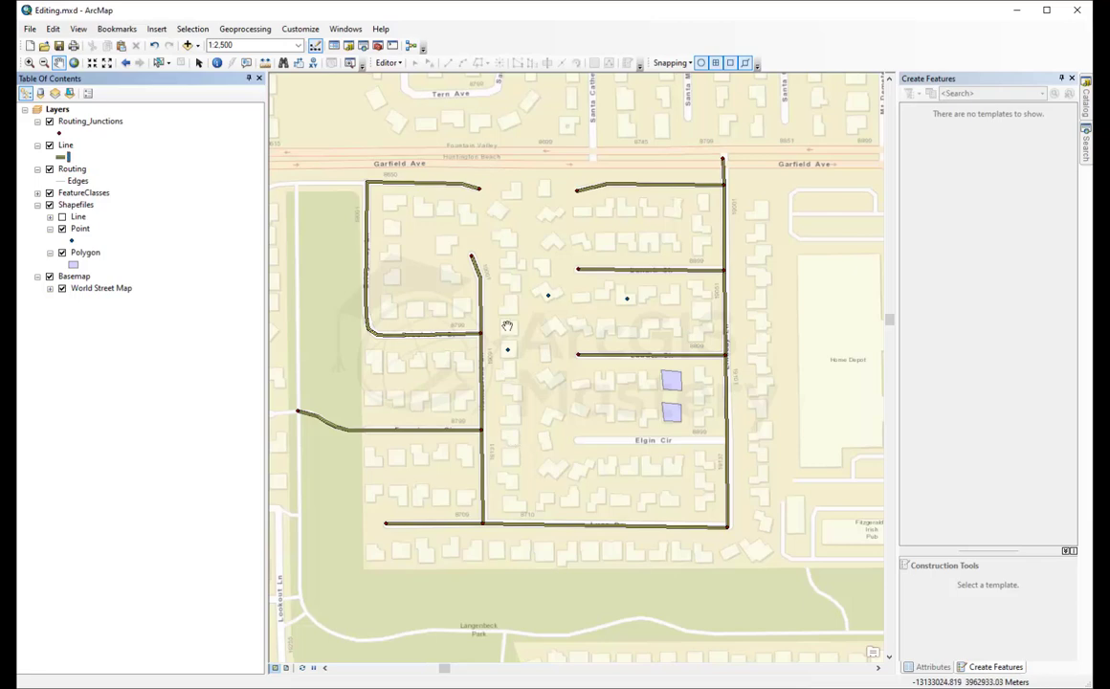
Step: Show the Network Analyst toolbar and make Routing its active network dataset
right_click(468, 41)
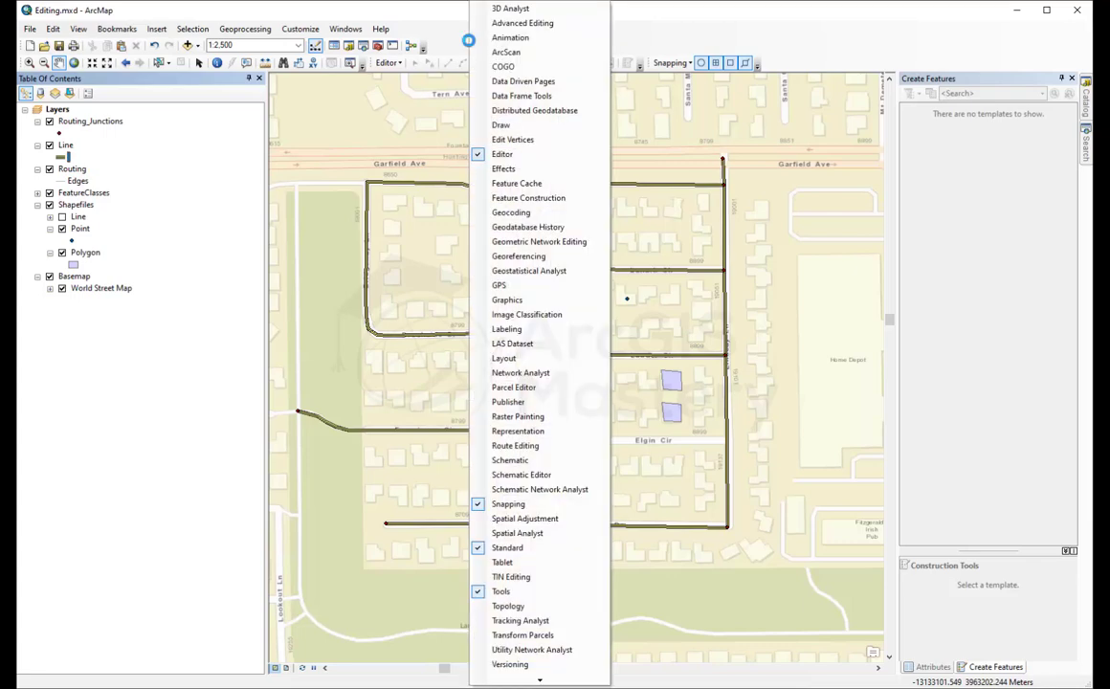
left_click(504, 358)
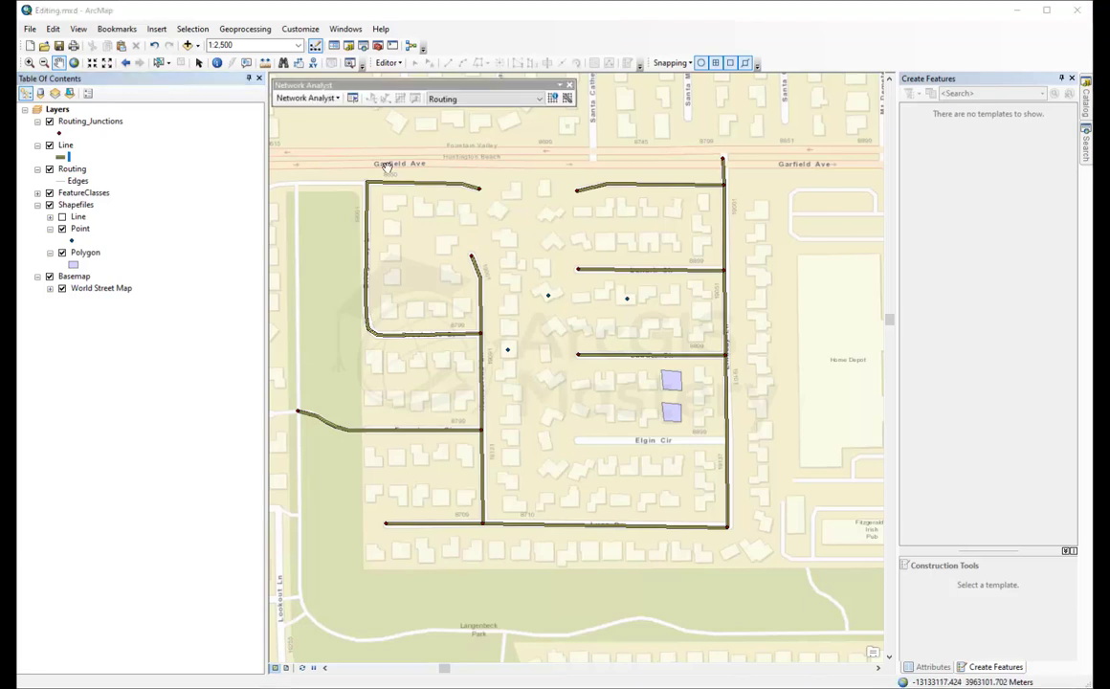
left_click(537, 100)
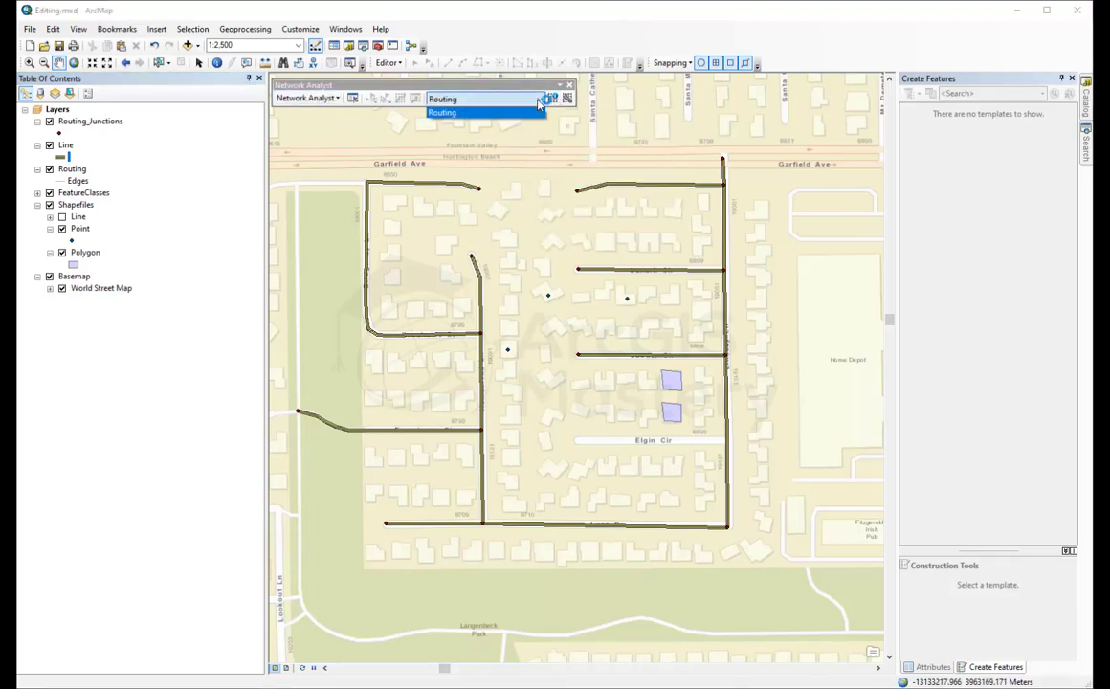
left_click(531, 112)
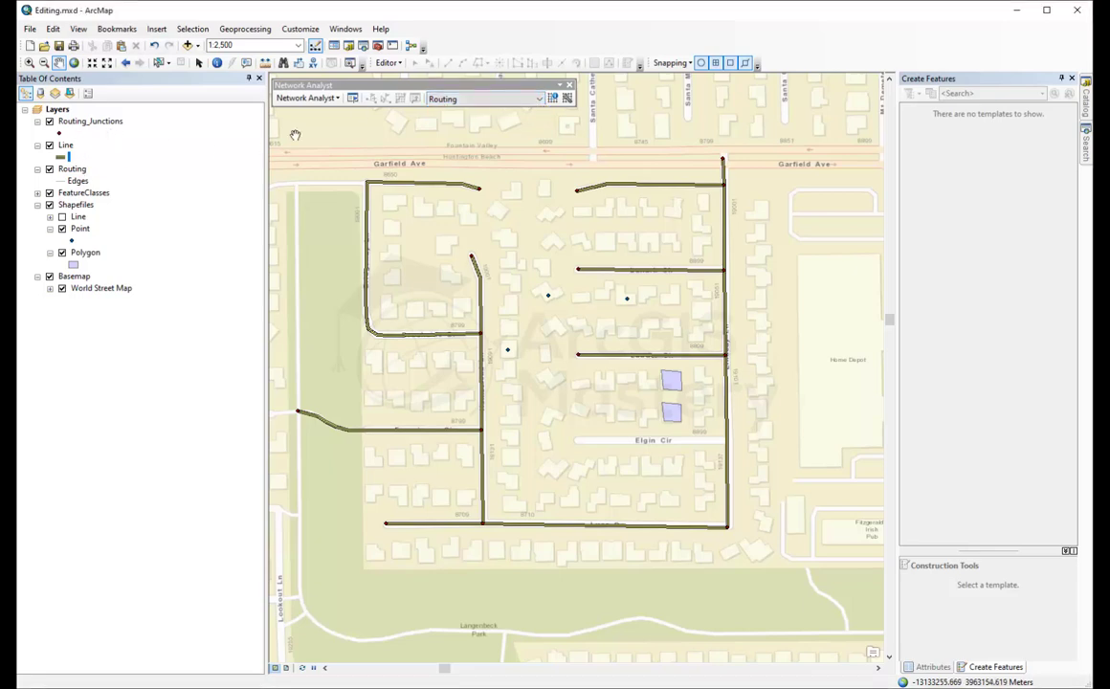
left_click(336, 98)
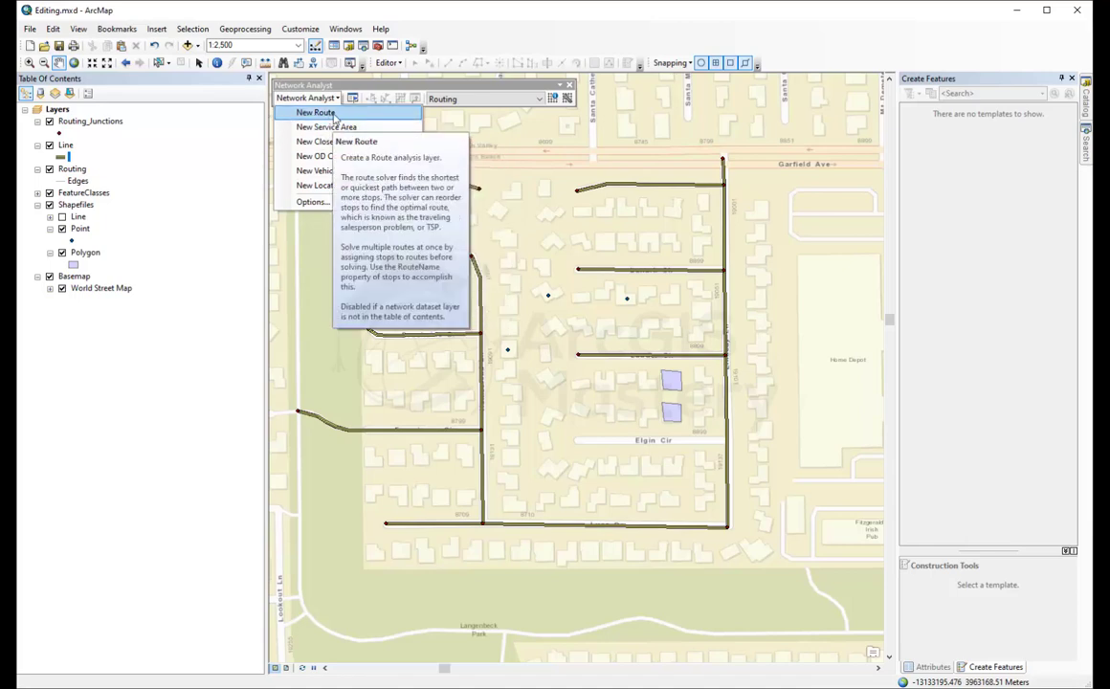
Step: Add a New Route analysis layer with Stops, Routes and point, line and polygon barriers
left_click(334, 115)
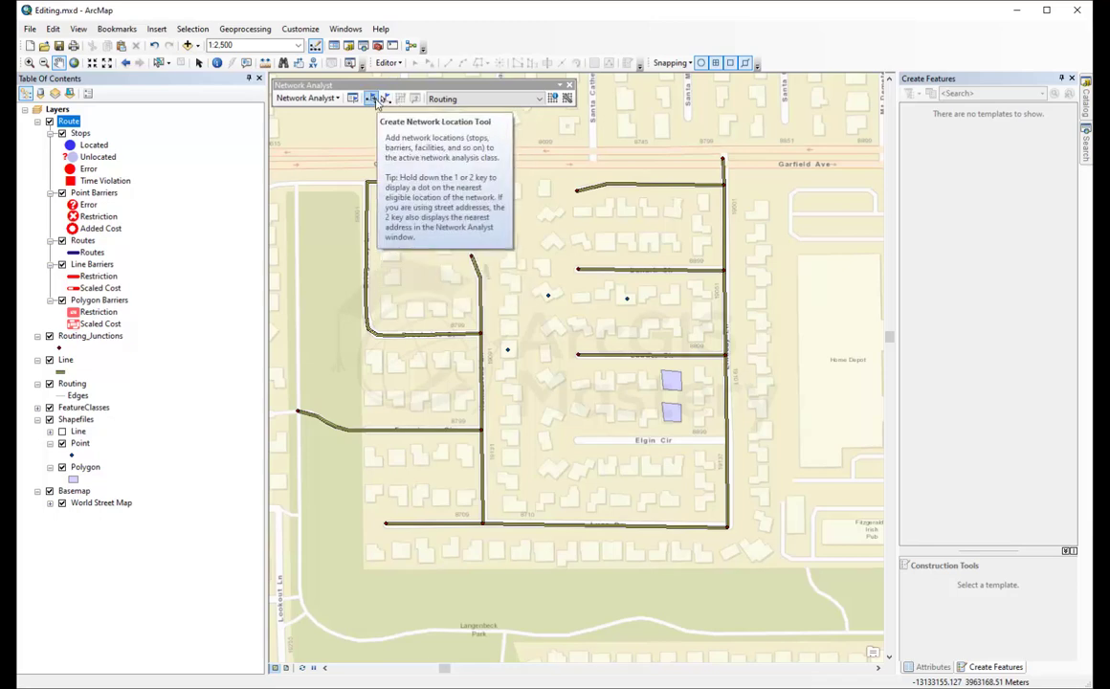
Step: Turn on the Network Analyst extension under Customize > Extensions
left_click(301, 28)
left_click(328, 64)
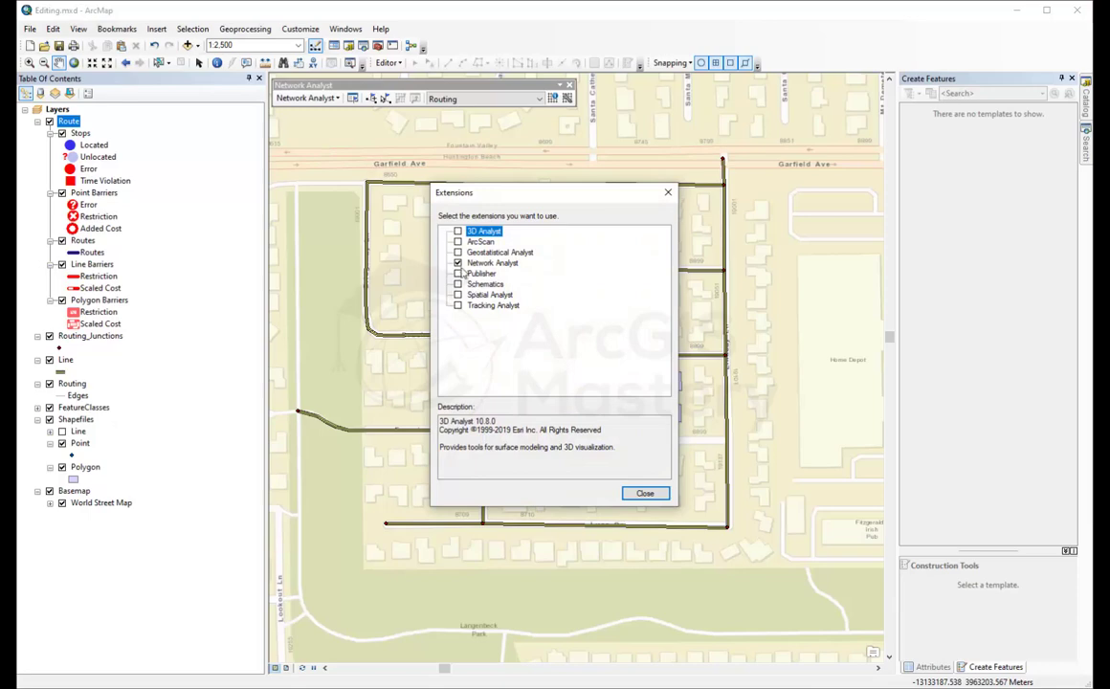
left_click(457, 263)
left_click(645, 493)
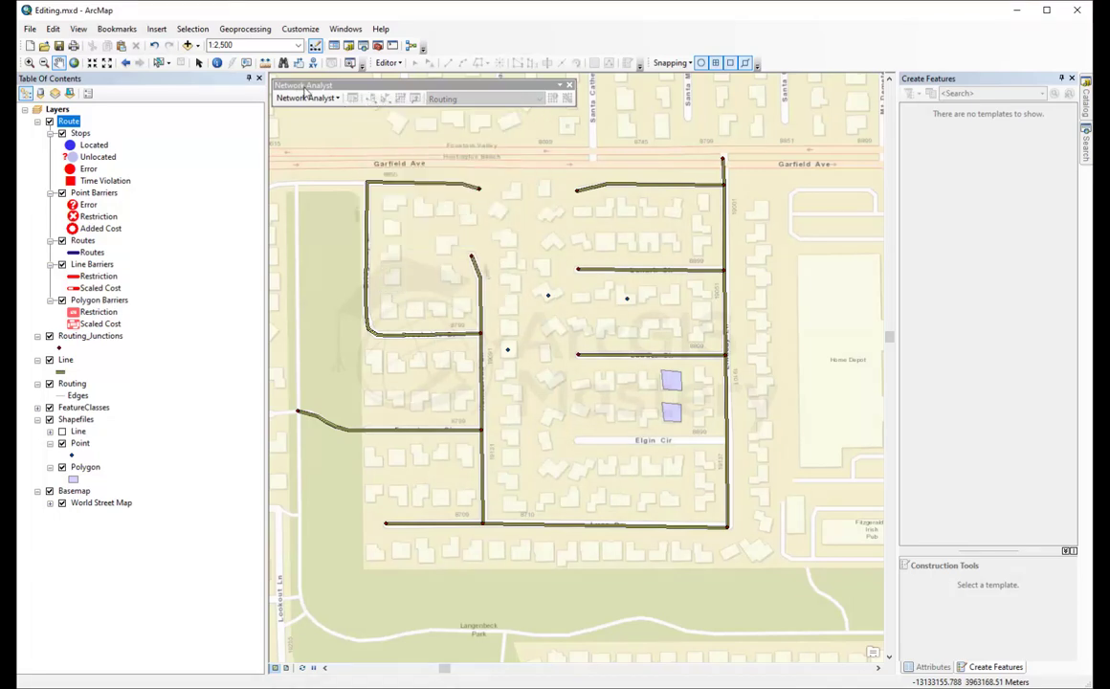
Step: Nudge the Network Analyst toolbar, then recheck Network Analyst in the Extensions dialog
left_click_drag(278, 84, 293, 88)
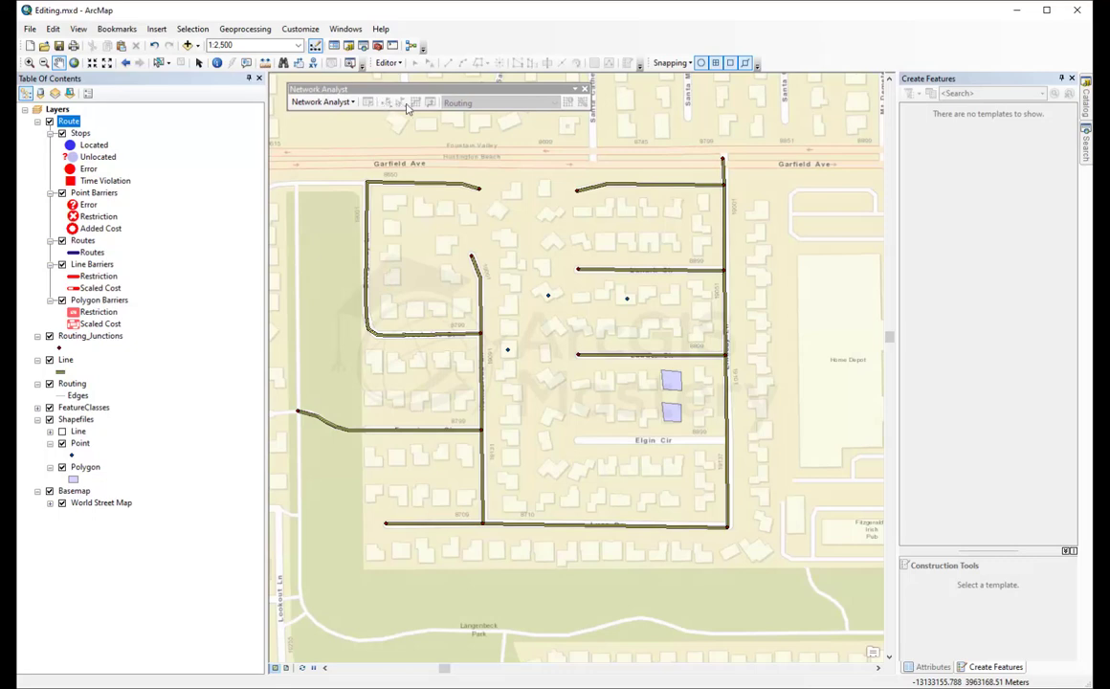
left_click(299, 29)
left_click(321, 59)
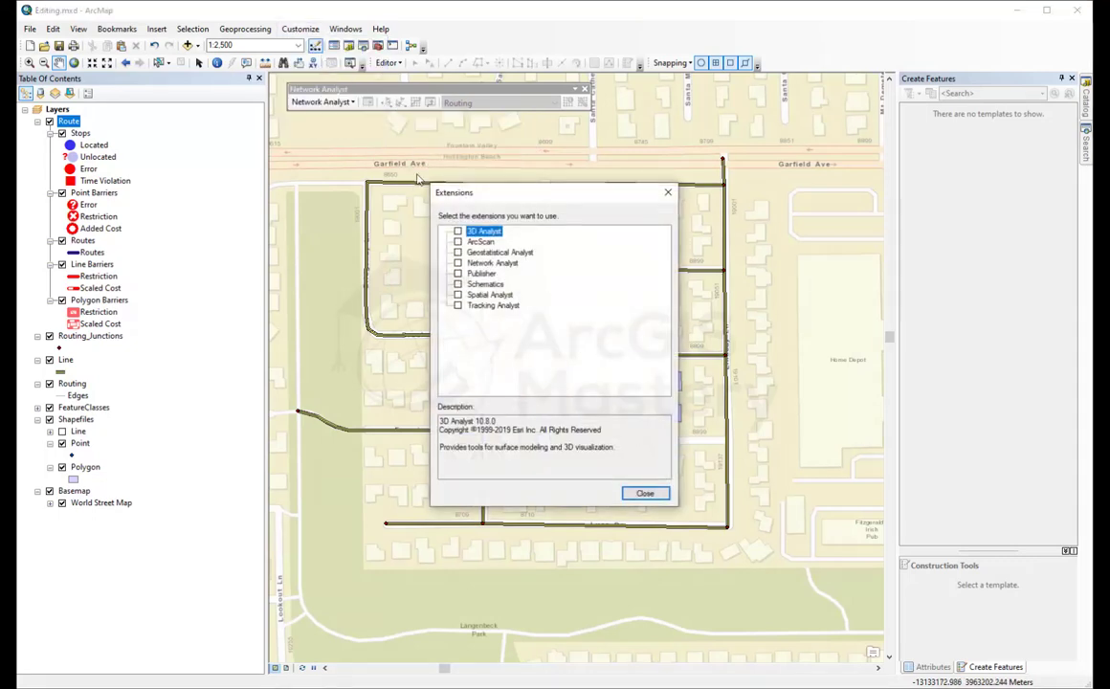
left_click(458, 263)
Step: Place three stops: below Garfield Ave, on the central north-south street, and the eastern side street
left_click(643, 493)
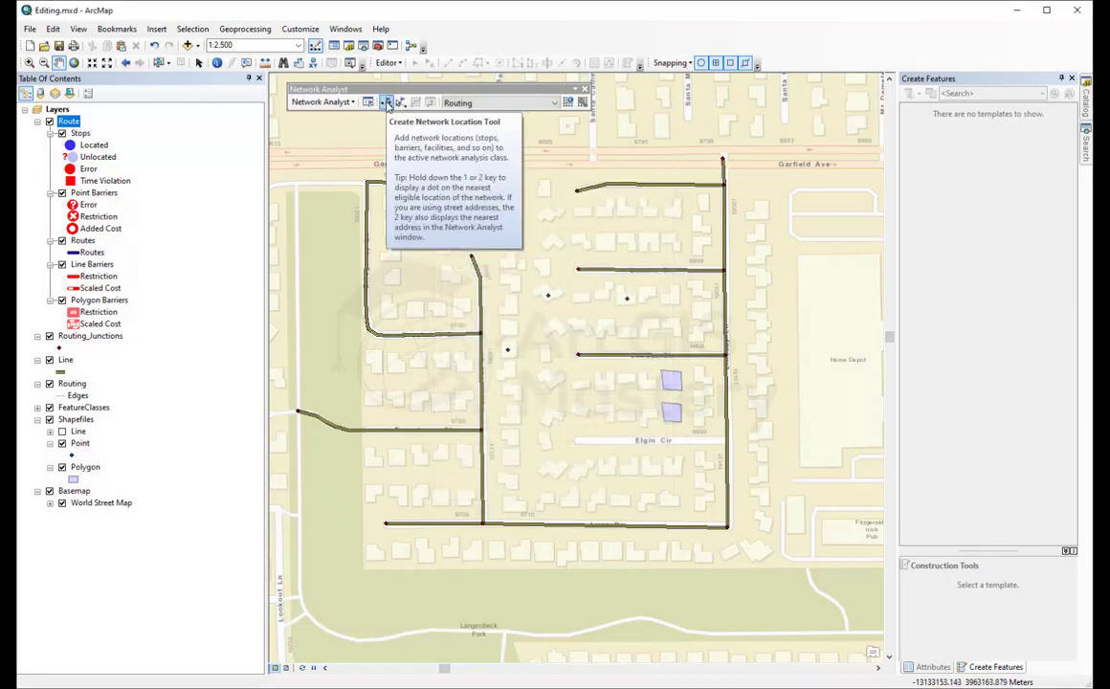
left_click(385, 103)
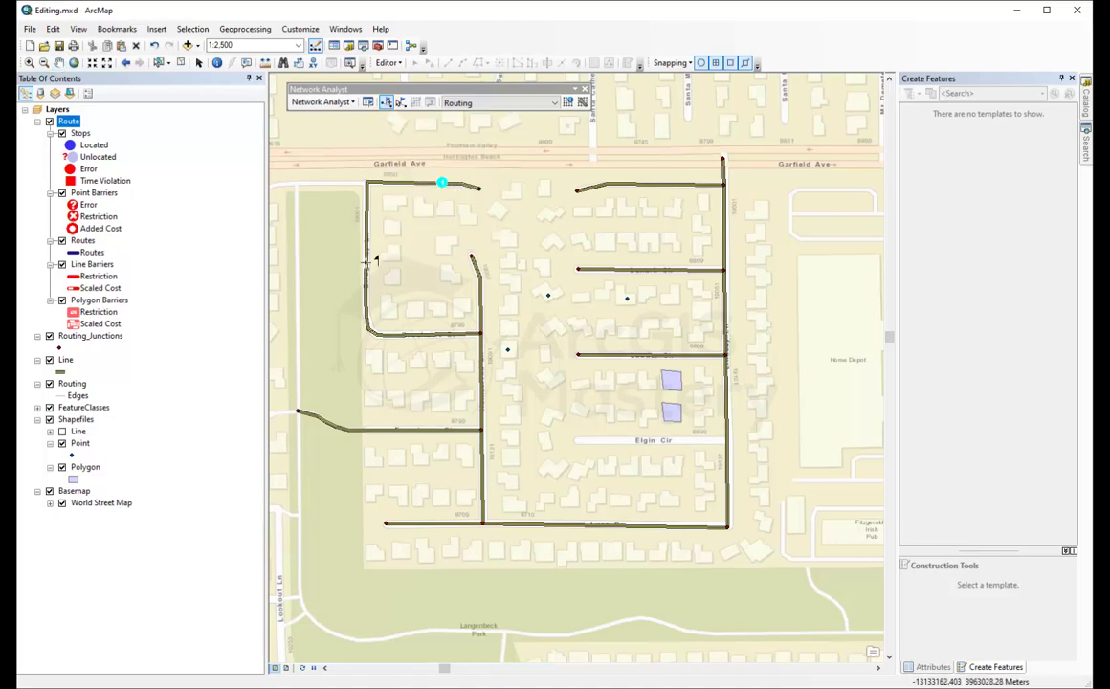
left_click(441, 182)
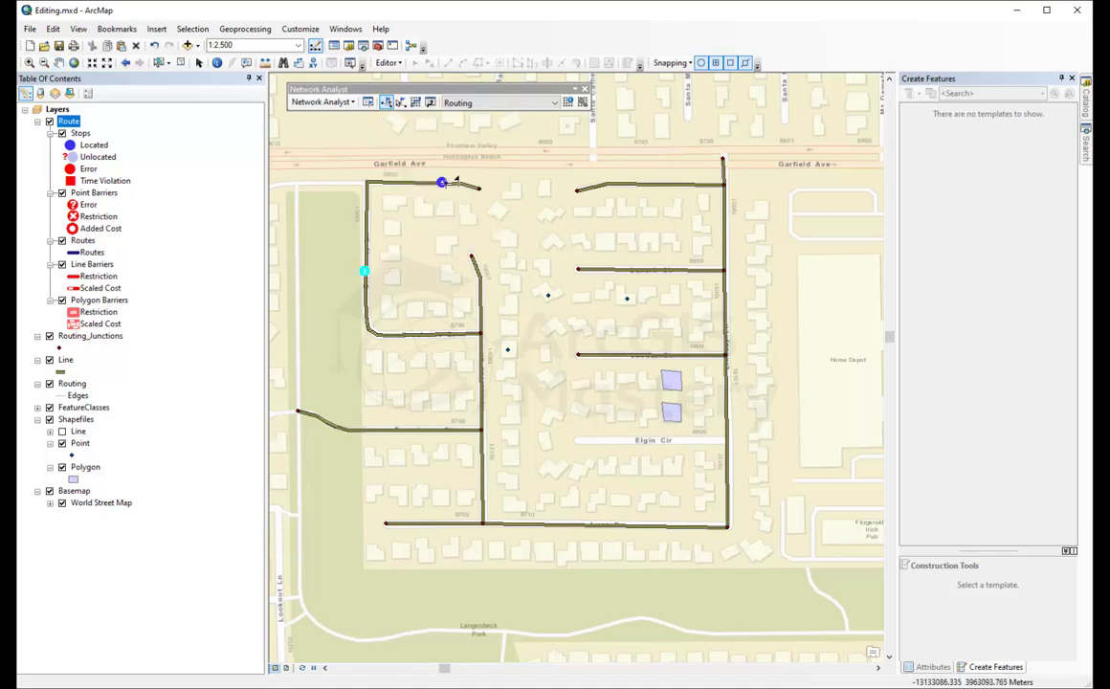
left_click(480, 402)
left_click(637, 273)
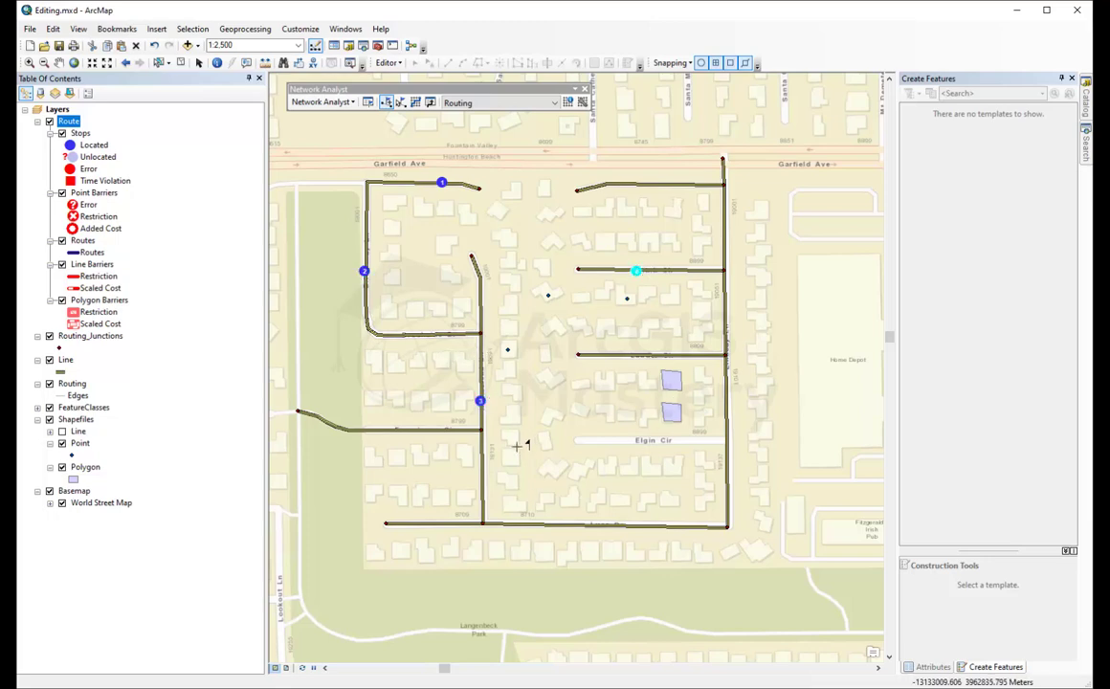
Step: Solve the route and show the Network Analyst window, closing the new-analysis dropdown unused
left_click(416, 103)
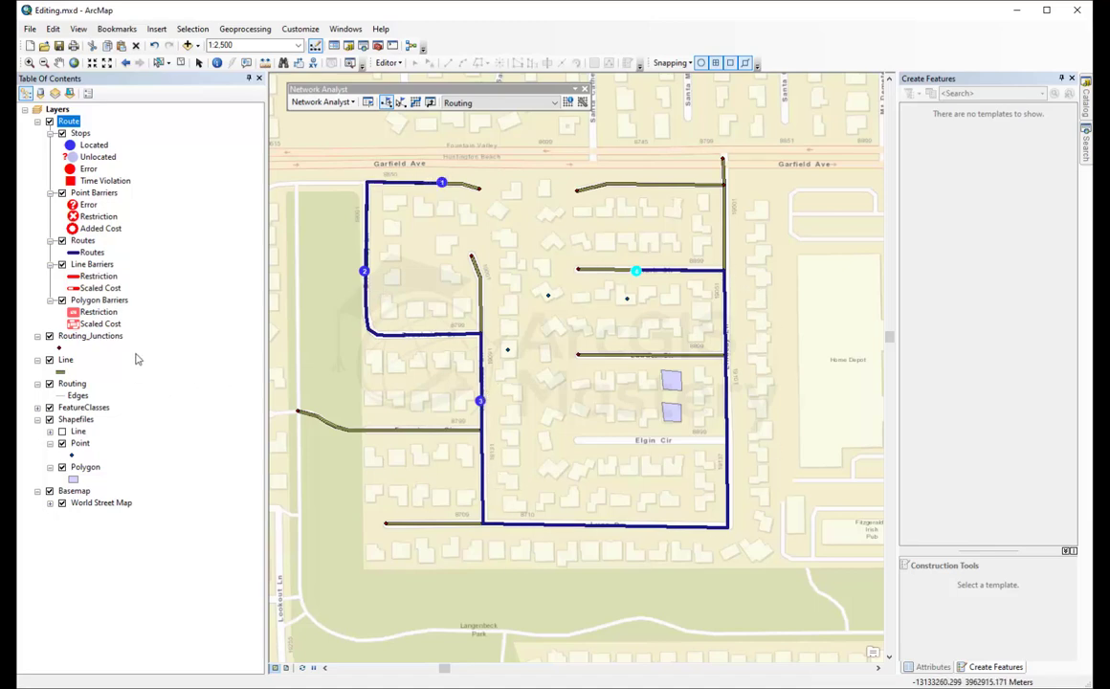
left_click(367, 102)
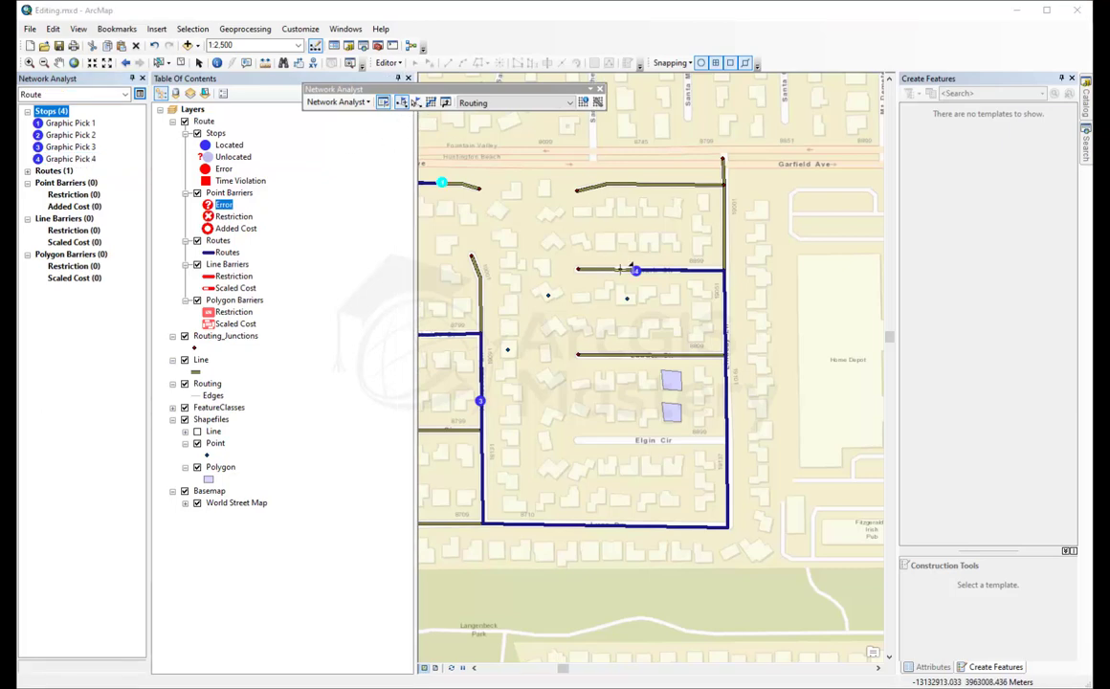
left_click(368, 102)
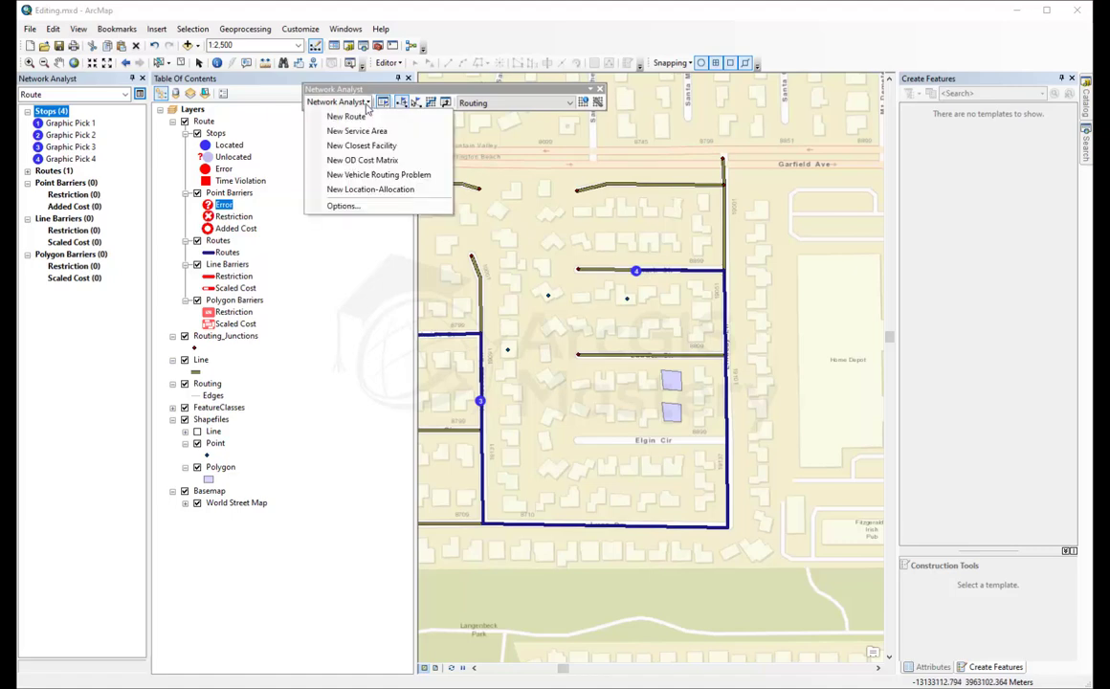
left_click(367, 102)
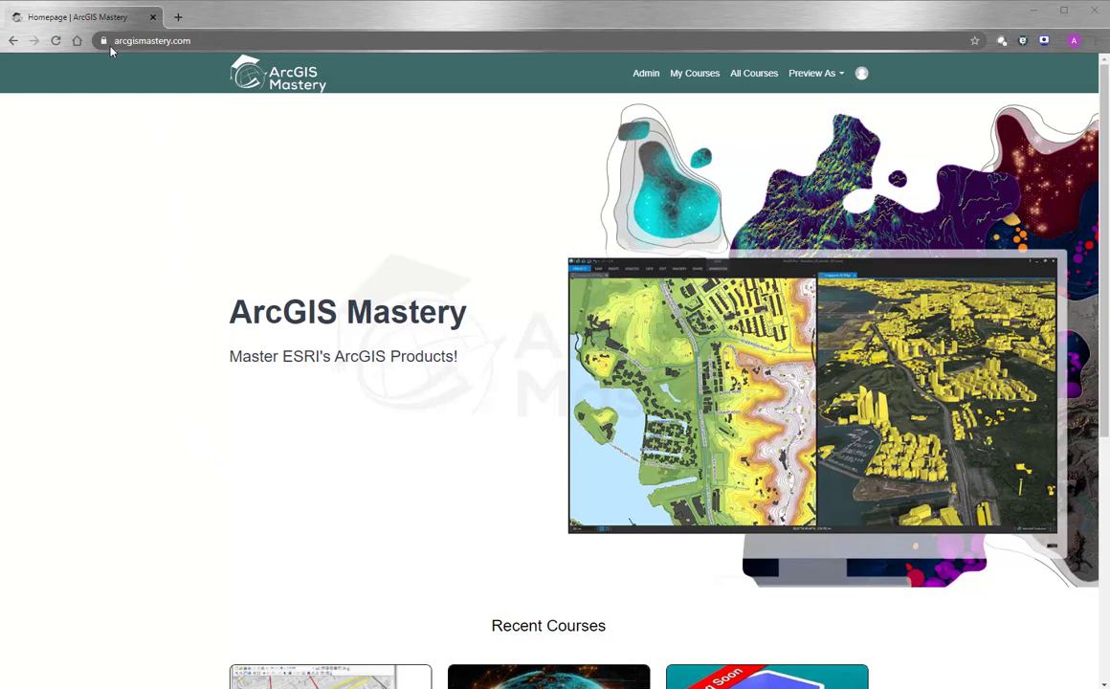
Step: Go to the ArcGIS Mastery course list and open the ArcGIS Monthly Stay Up to Date course
scroll(163, 219, "down", 4)
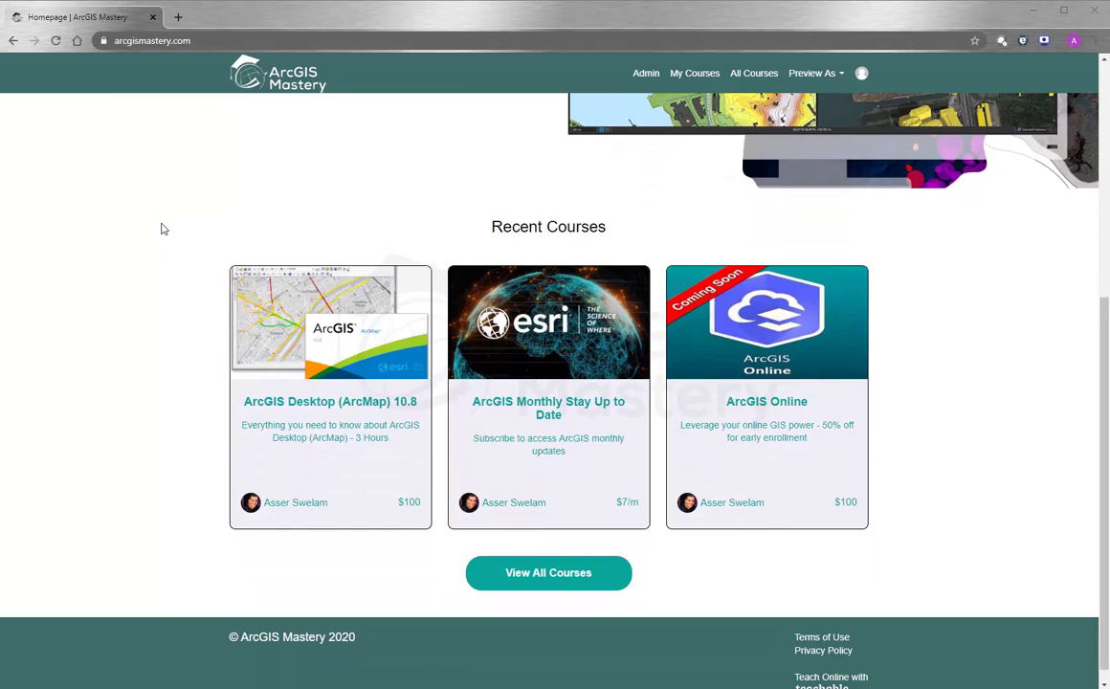
left_click(476, 577)
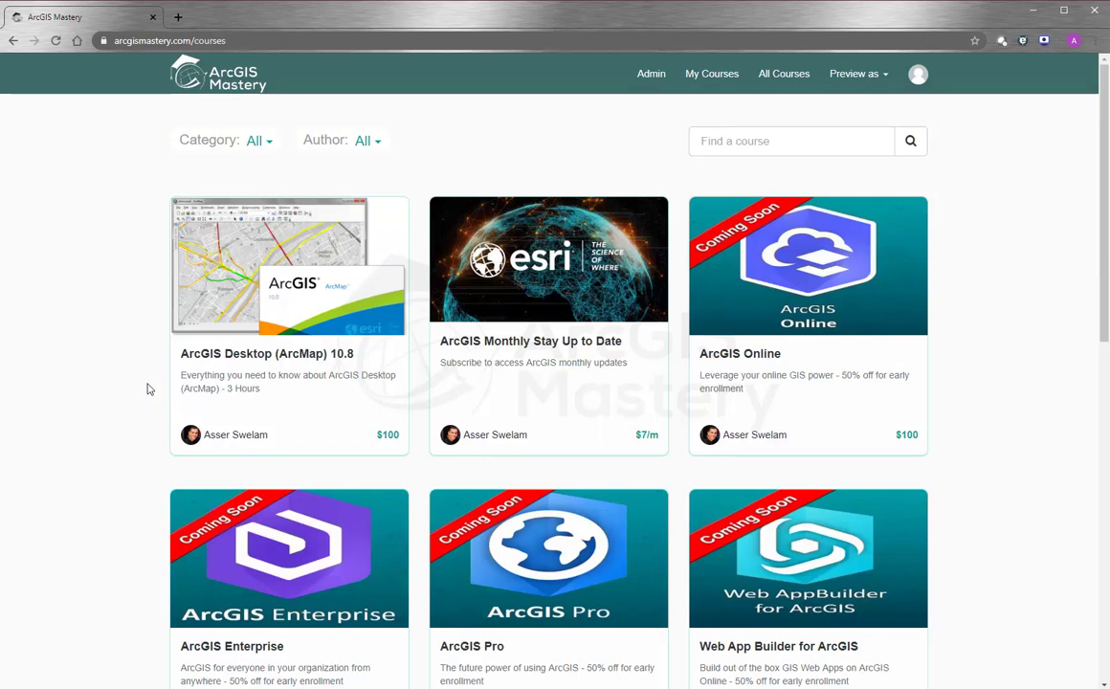
scroll(149, 390, "down", 2)
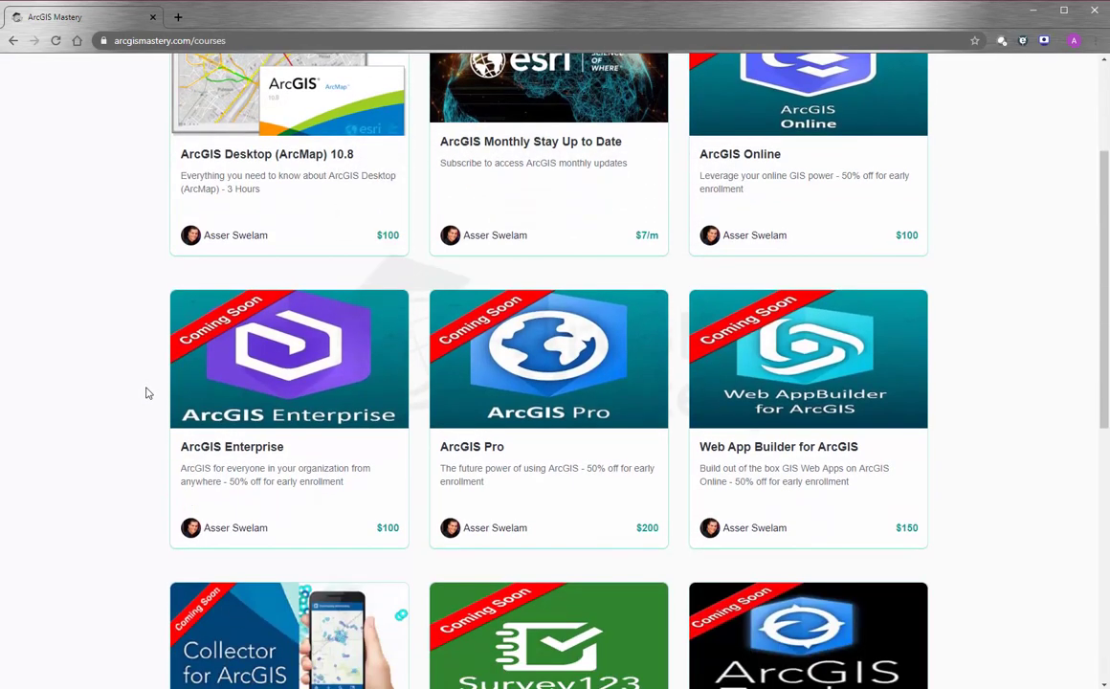
scroll(147, 392, "up", 2)
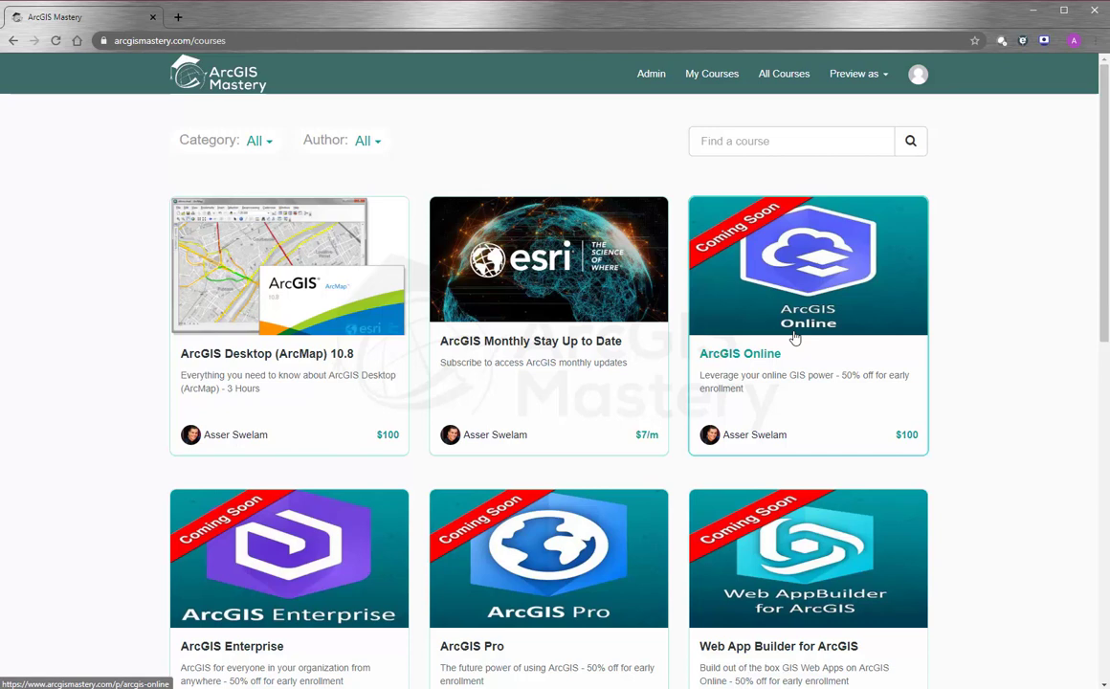
left_click(579, 294)
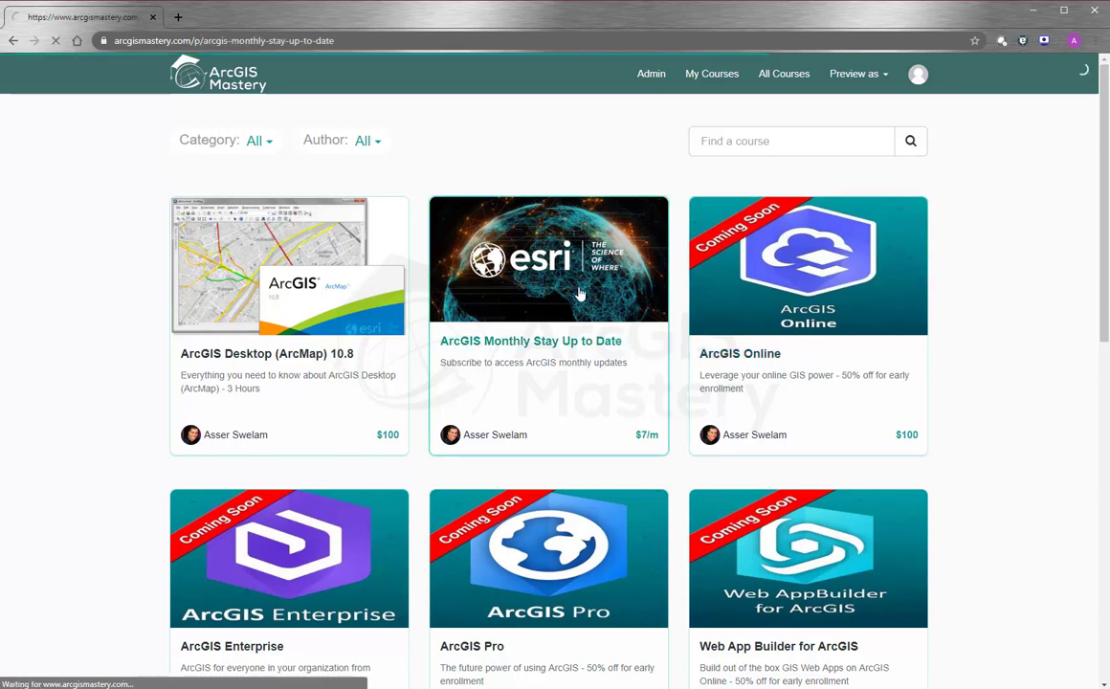